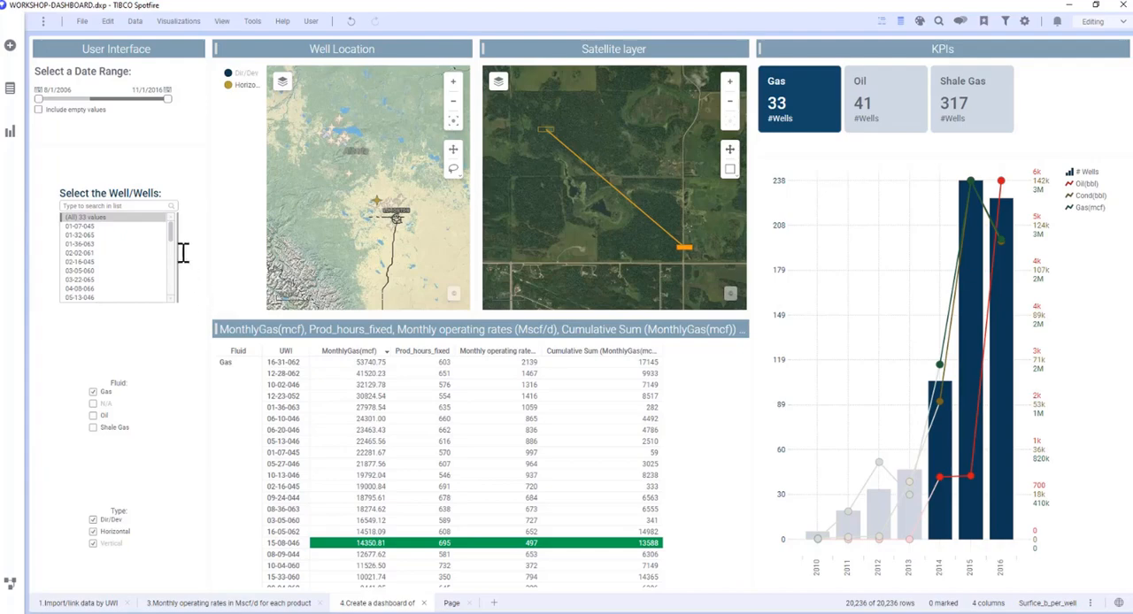
# Try filtering the dashboard by date range and by wells 01-07-045 through 02-16-045, restoring the full range and all wells.
pyautogui.moveTo(38, 98); pyautogui.dragTo(143, 111)
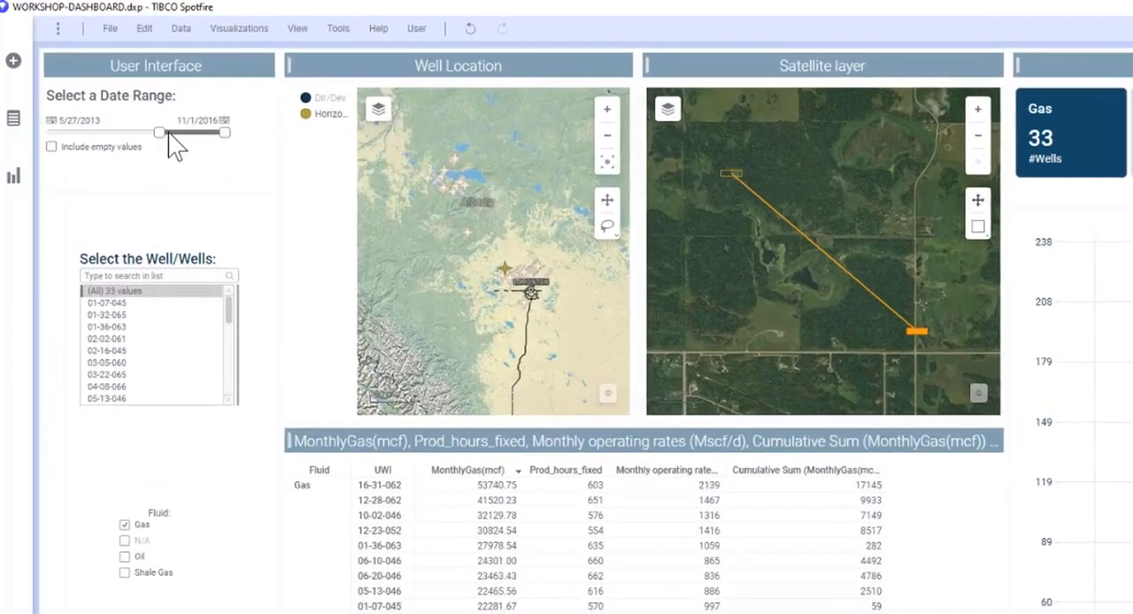
pyautogui.moveTo(206, 148); pyautogui.dragTo(53, 147)
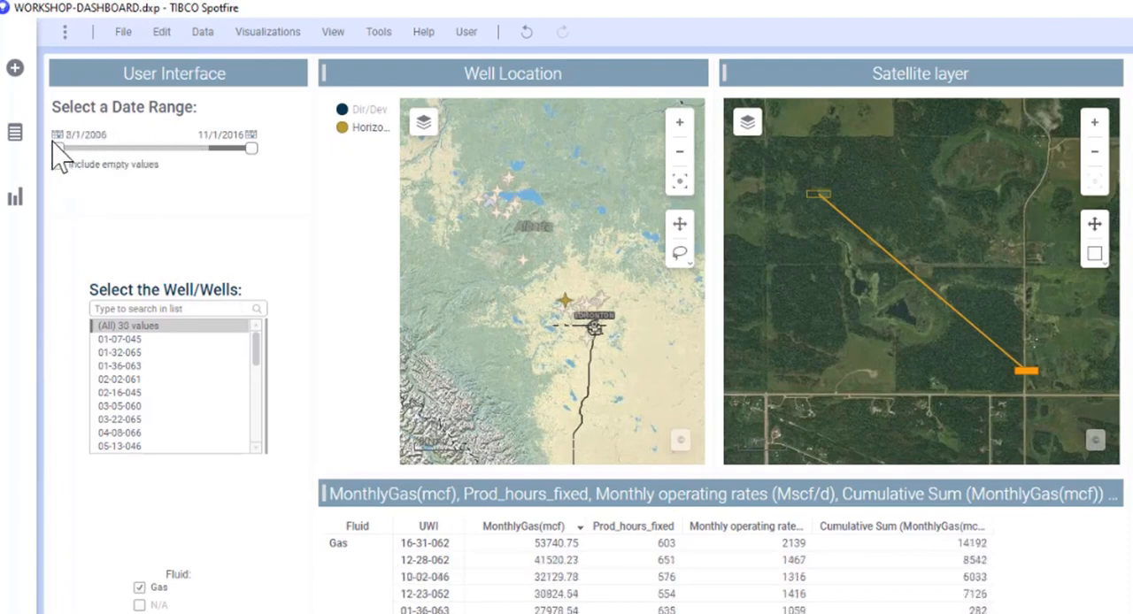
pyautogui.moveTo(139, 354); pyautogui.dragTo(138, 416)
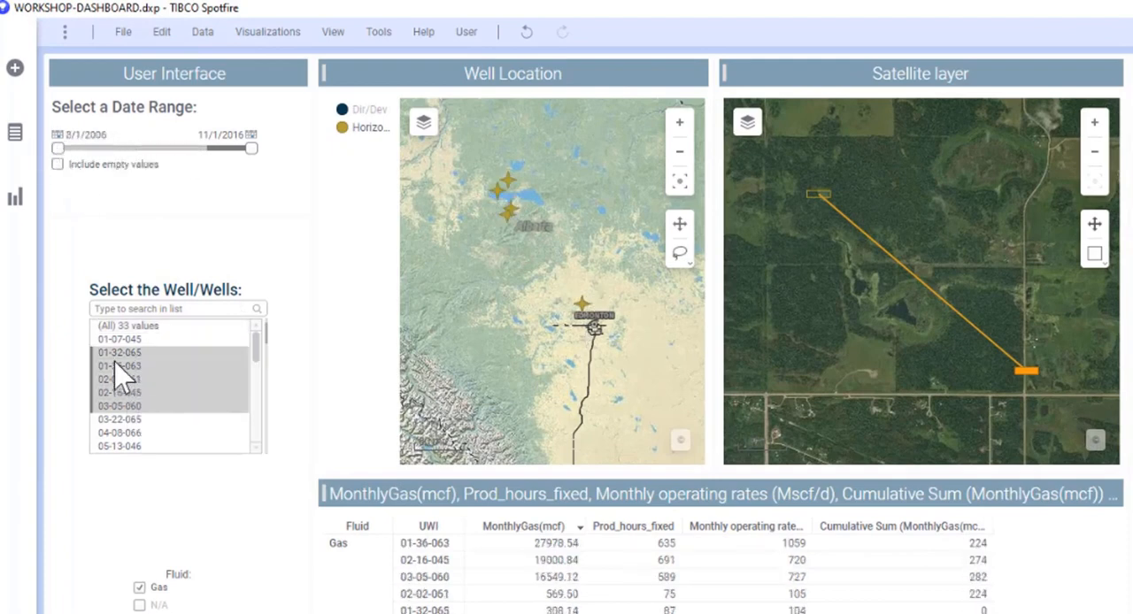
pyautogui.moveTo(127, 342); pyautogui.dragTo(131, 400)
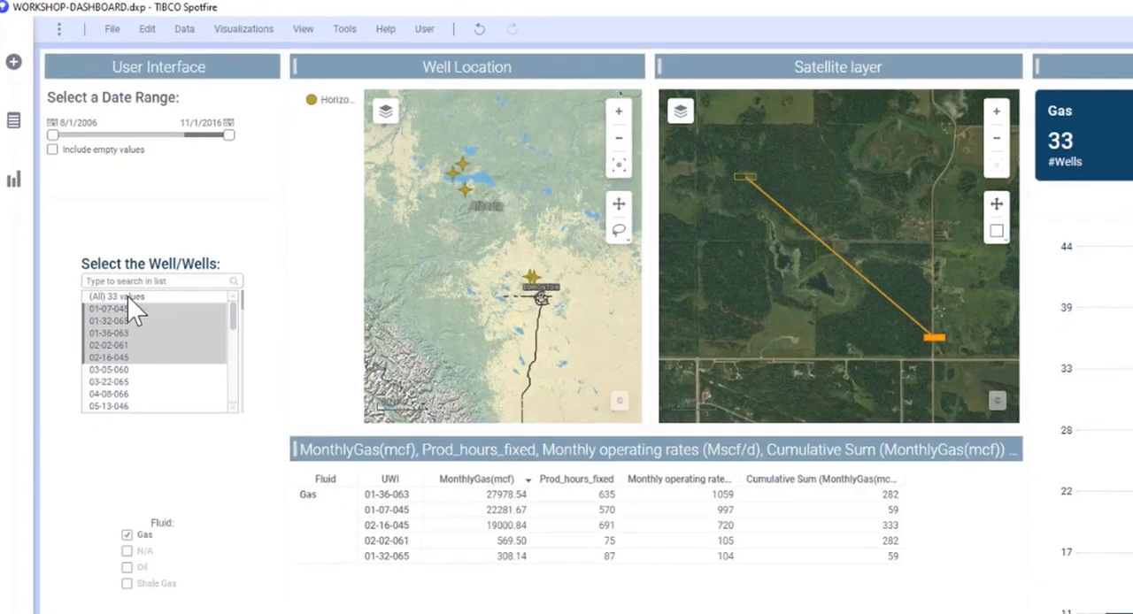
pyautogui.click(124, 326)
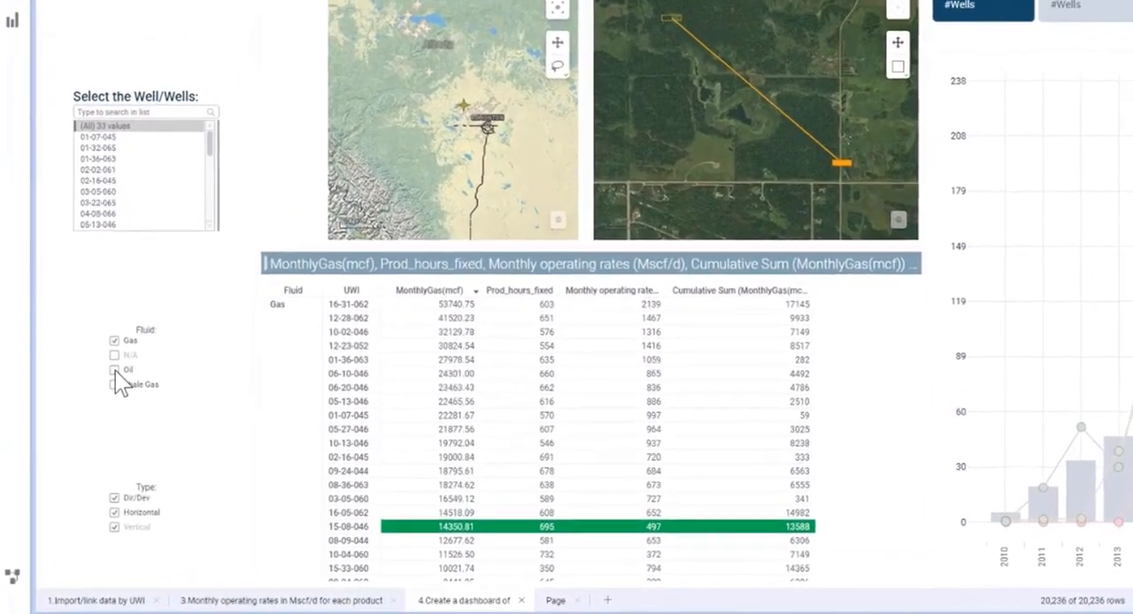
# Switch the dashboard's Fluid filter from Gas to Oil only, and from Oil to Shale Gas only.
pyautogui.click(115, 370)
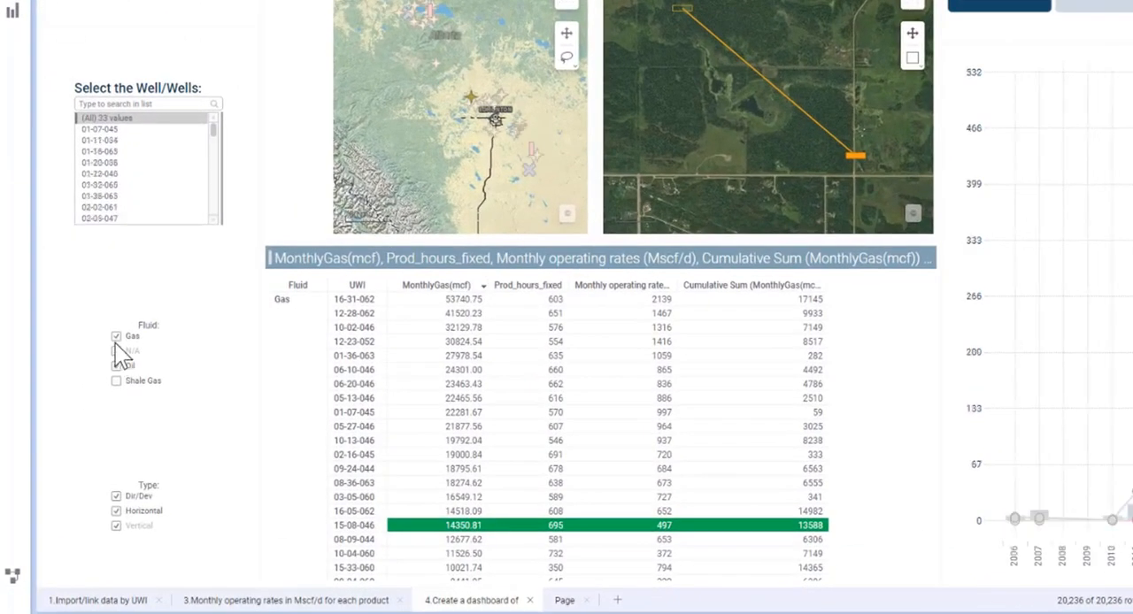
pyautogui.click(113, 337)
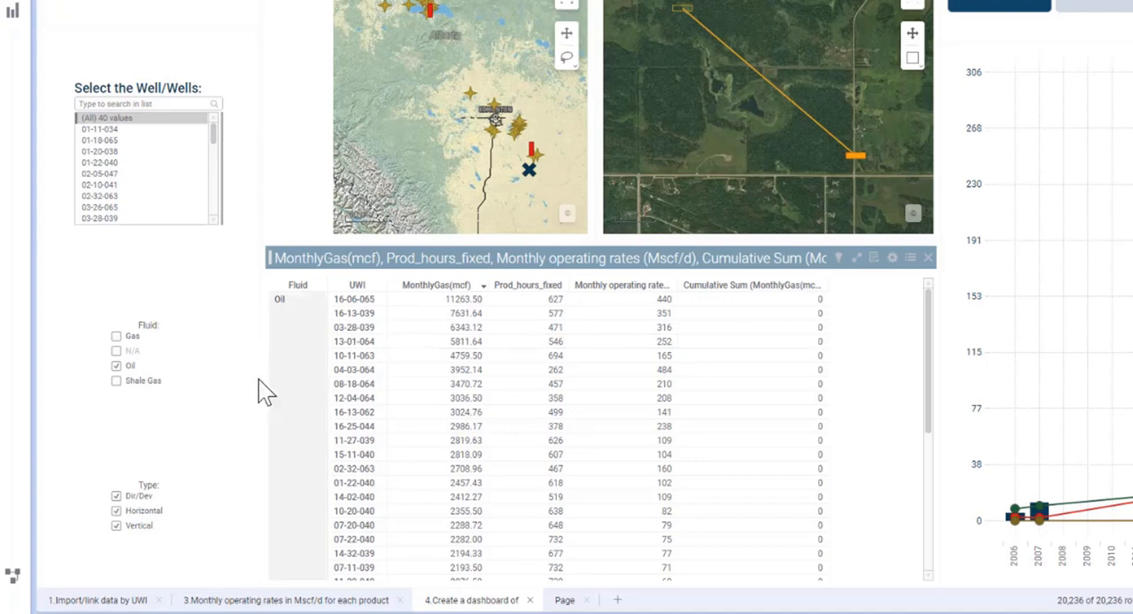
pyautogui.click(116, 367)
pyautogui.click(116, 382)
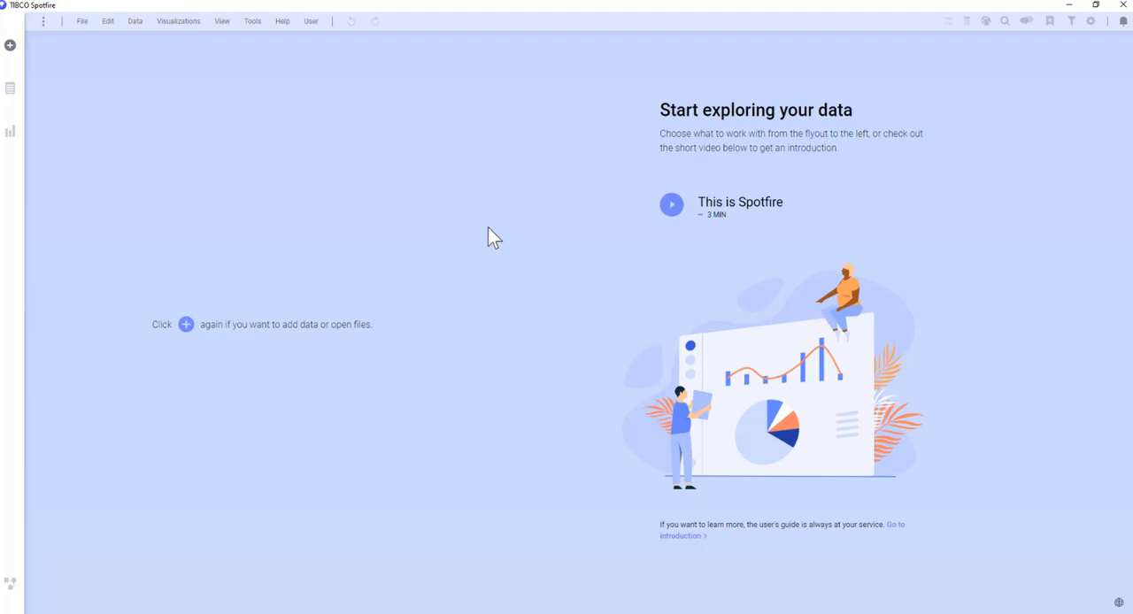
# Bring WS-Data - Eng - IP.csv from the Spotfire Workshop folder in File Explorer into the empty Spotfire analysis.
pyautogui.click(11, 46)
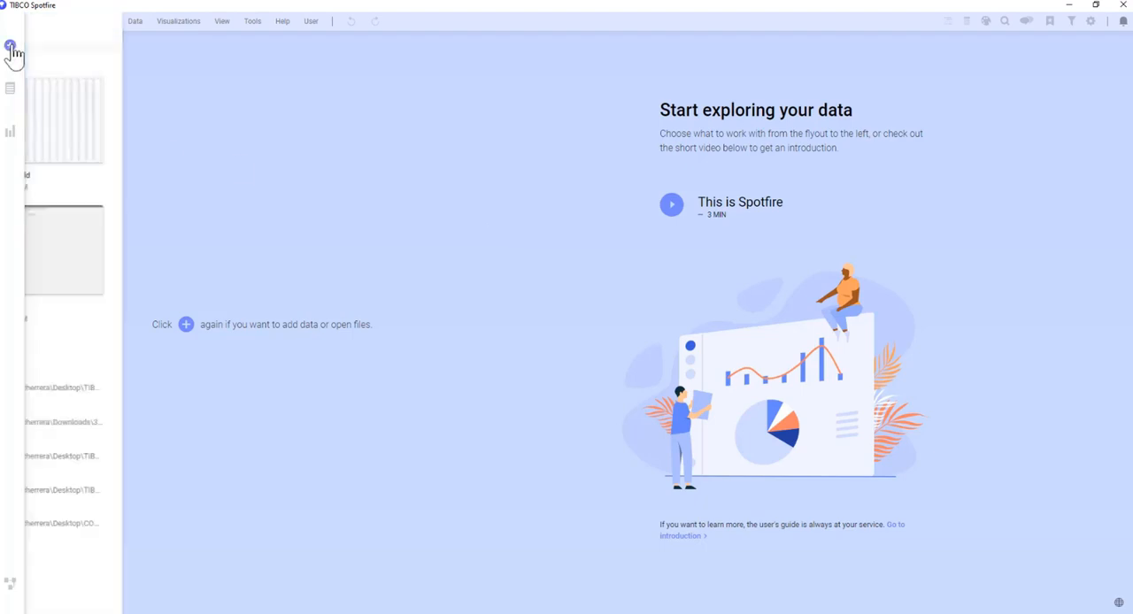
pyautogui.click(589, 97)
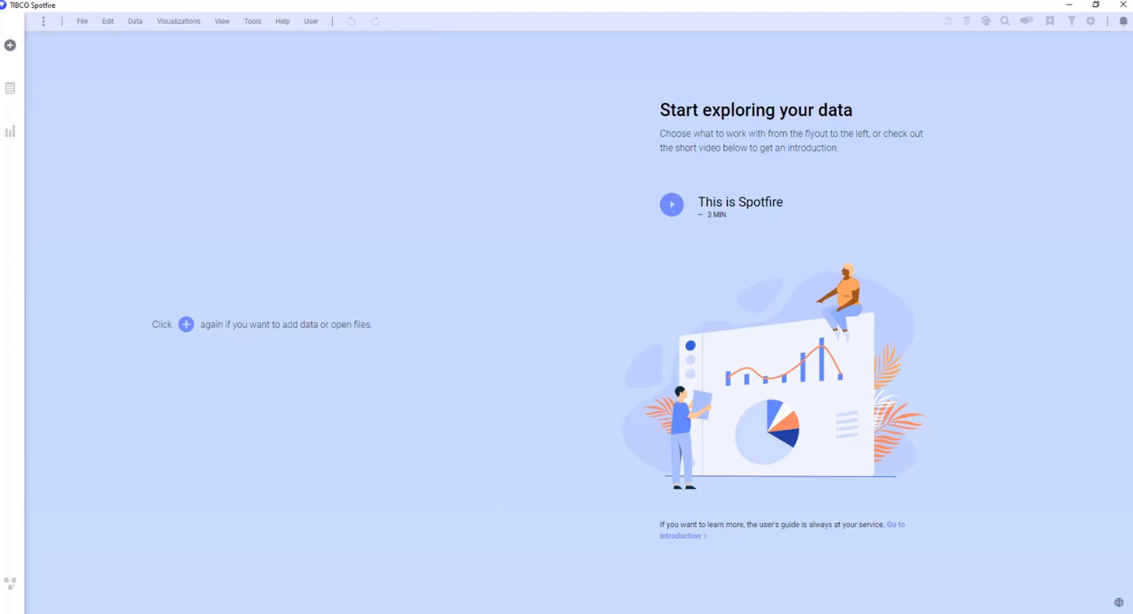
pyautogui.hotkey('alt', 'Tab')
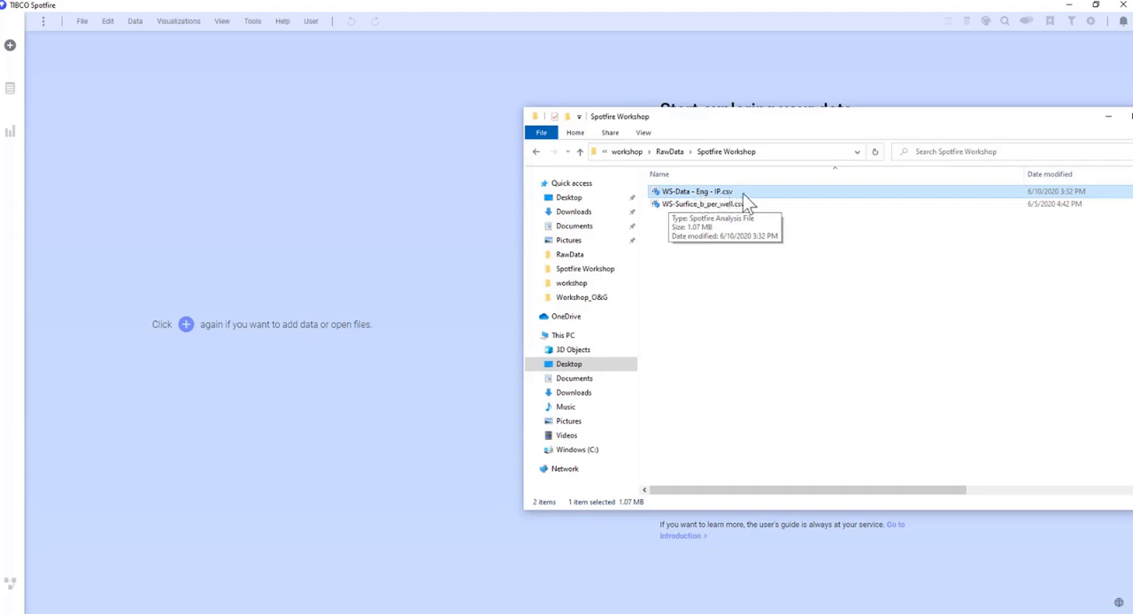
pyautogui.moveTo(761, 203); pyautogui.dragTo(316, 205)
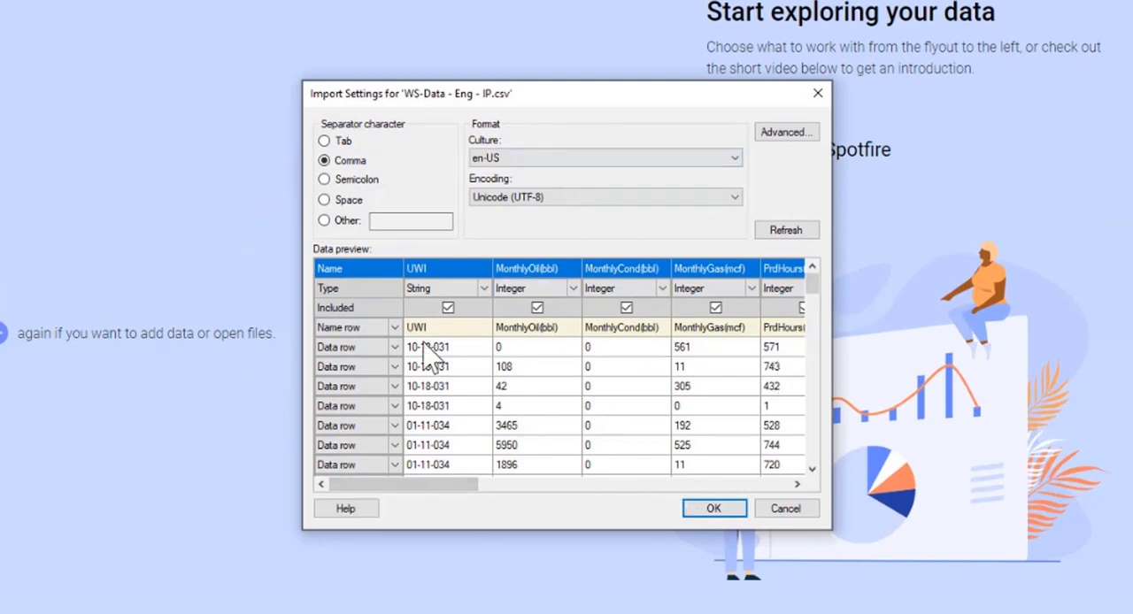
# Accept the import settings with comma separator and UWI as String, and add the file as a new data table.
pyautogui.click(477, 287)
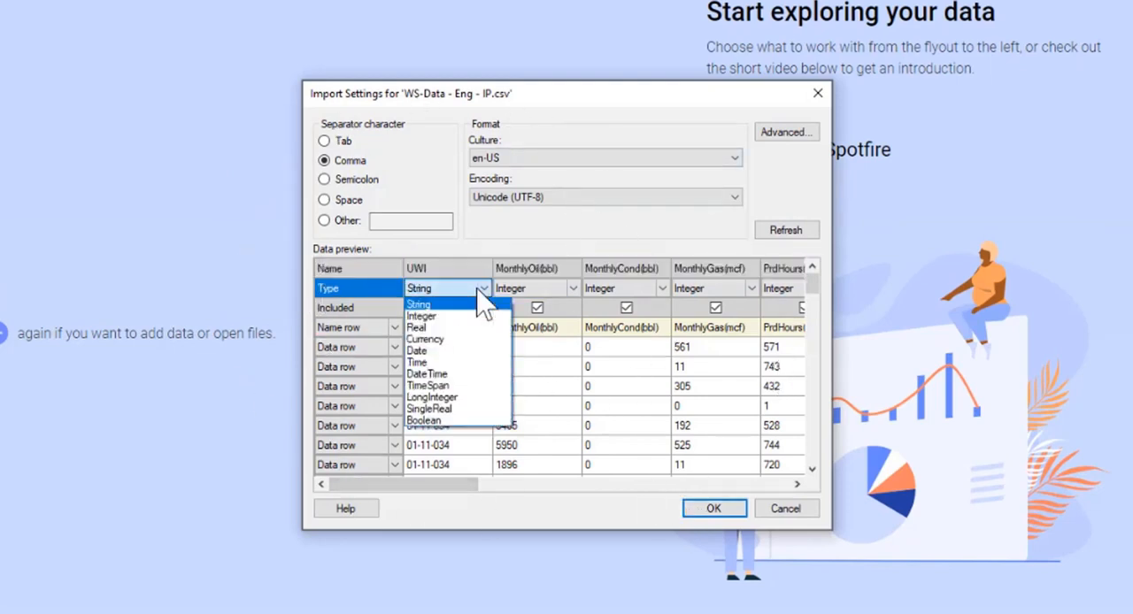
pyautogui.click(477, 268)
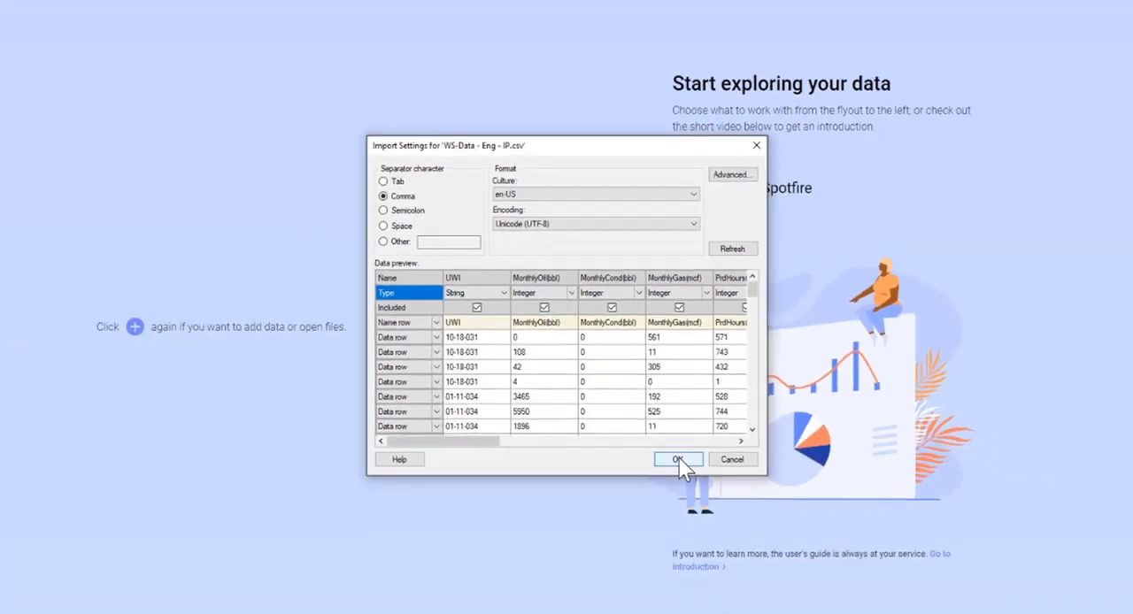
pyautogui.click(666, 441)
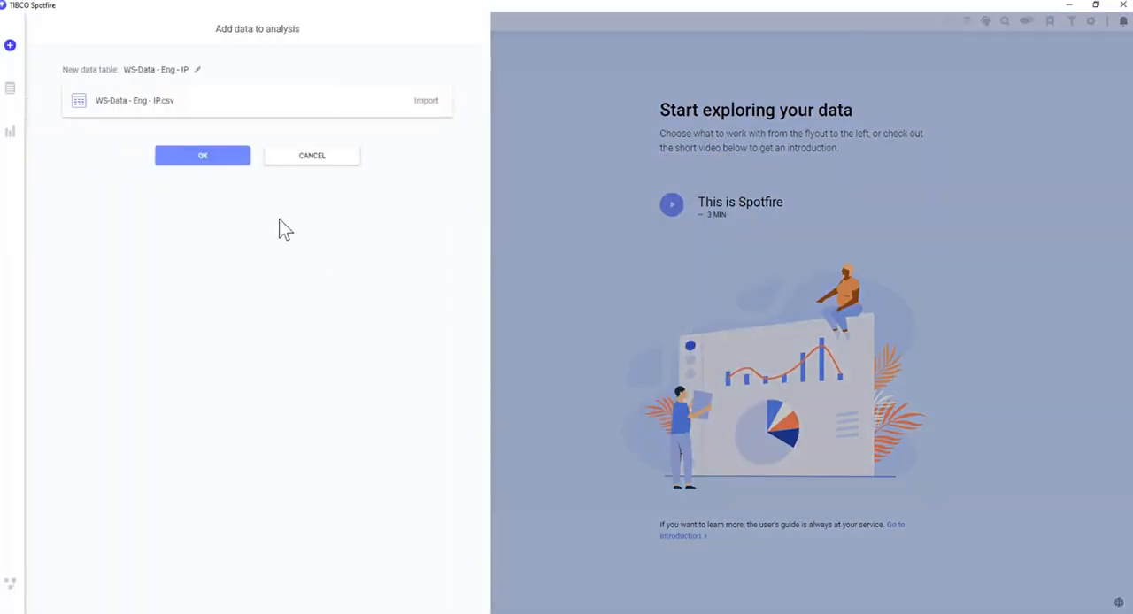
pyautogui.click(240, 162)
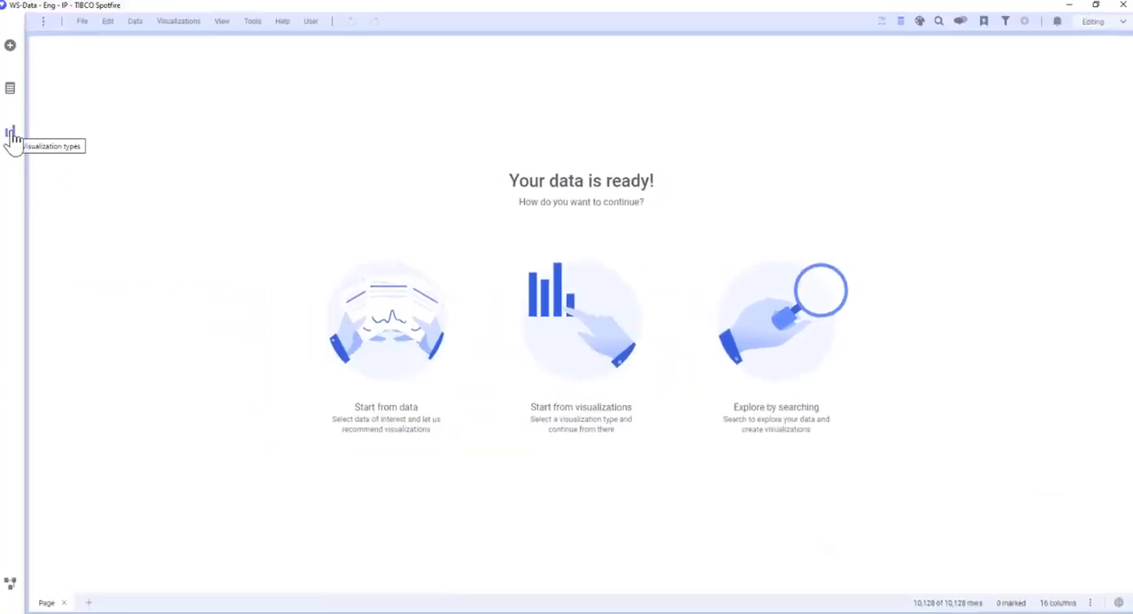
# Create a table of the imported data, fit the MonthlyCond(bbl) and MonthlyGas(mcf) column widths, and browse the rows.
pyautogui.click(12, 137)
pyautogui.click(94, 76)
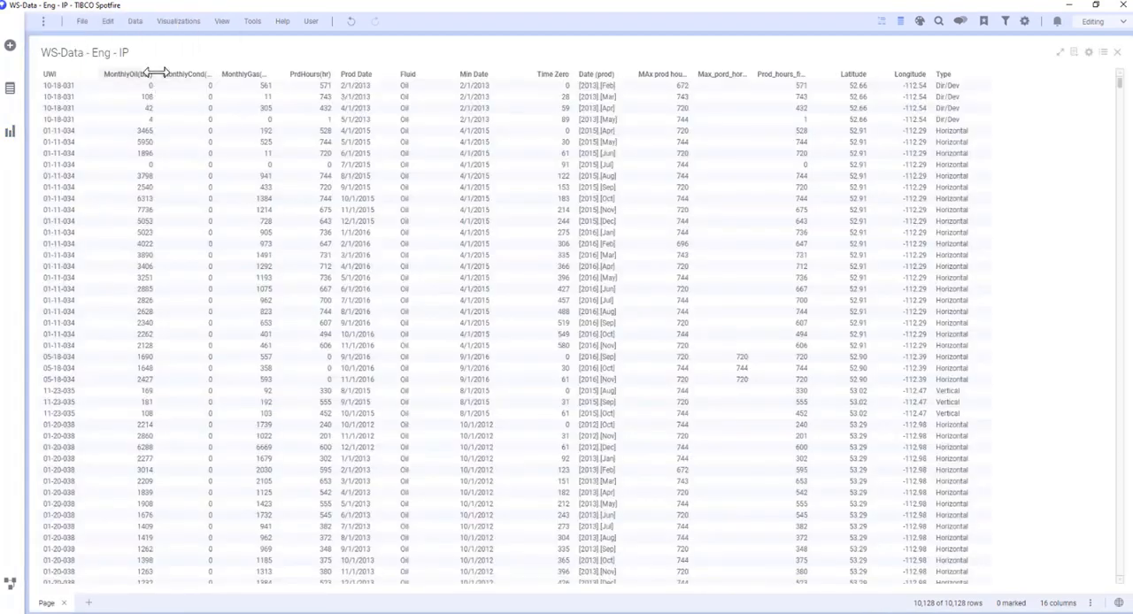
pyautogui.doubleClick(216, 77)
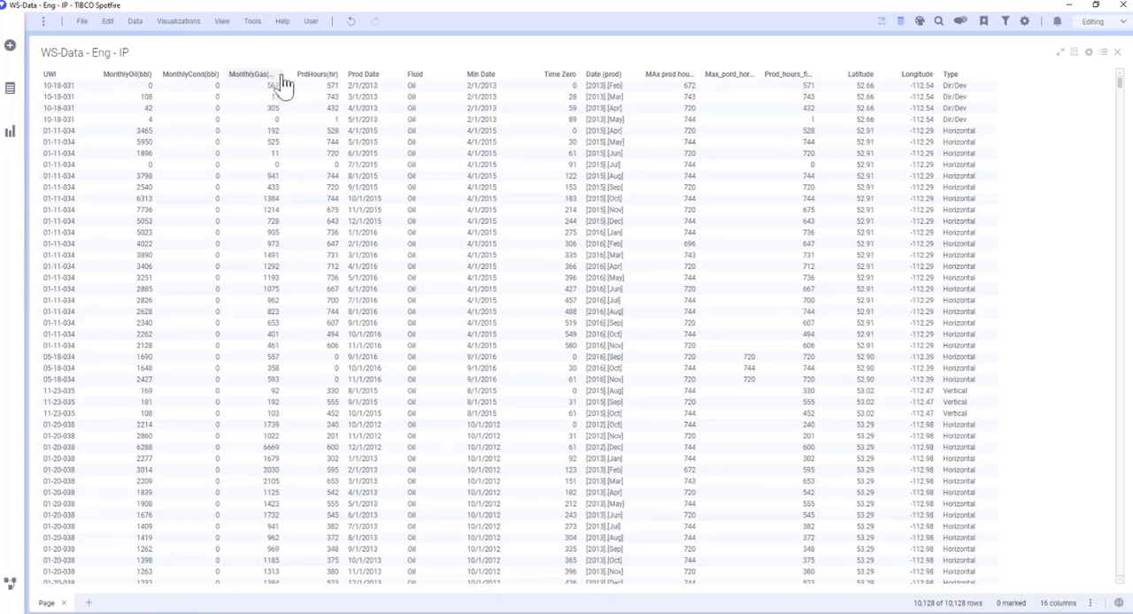
pyautogui.doubleClick(286, 77)
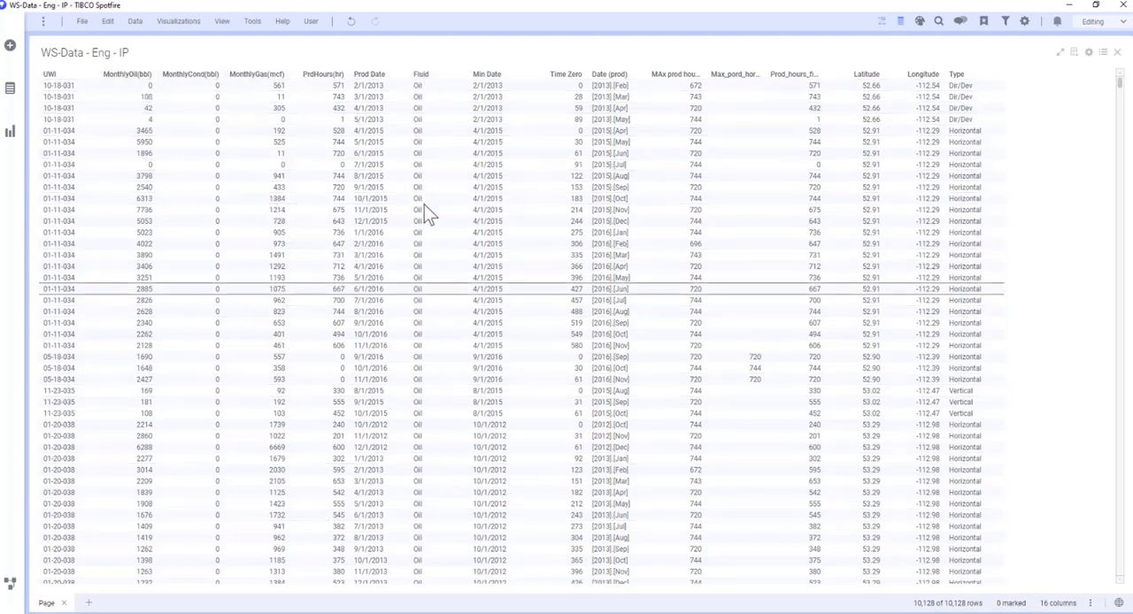
pyautogui.scroll(-15, 430, 212)
pyautogui.scroll(-20, 434, 220)
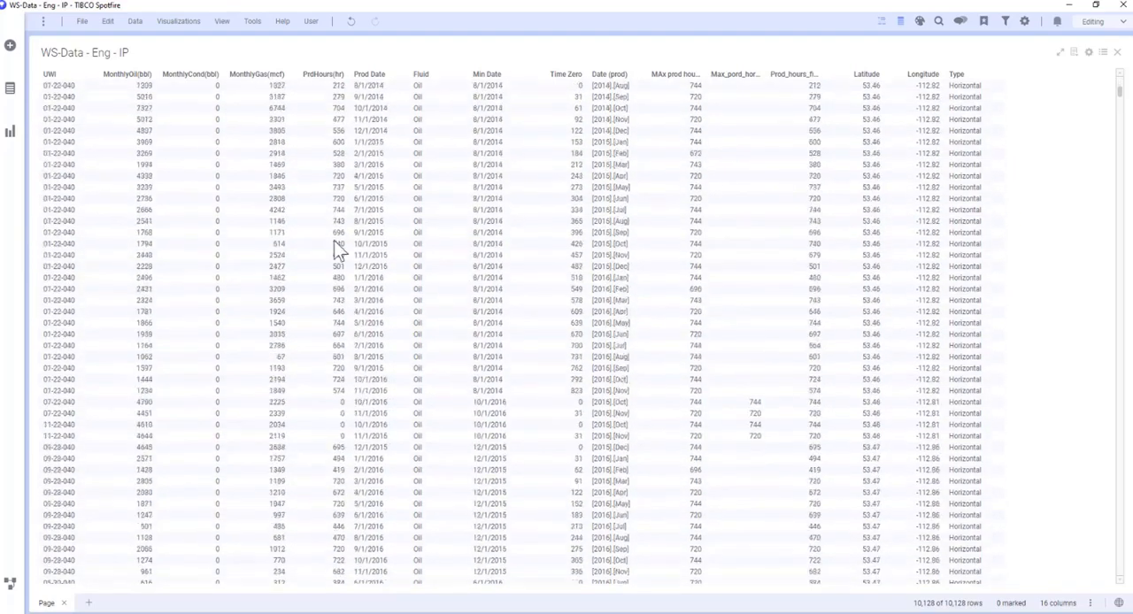
pyautogui.scroll(-18, 491, 404)
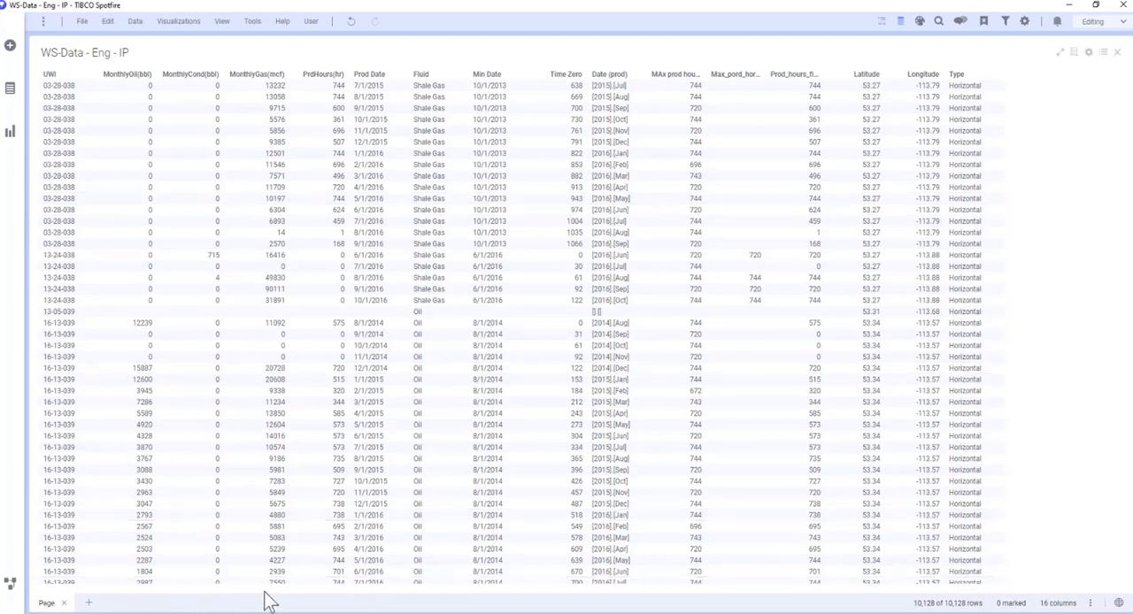
# Add a second page and place a cross table, a line chart and a pie chart on it.
pyautogui.click(89, 604)
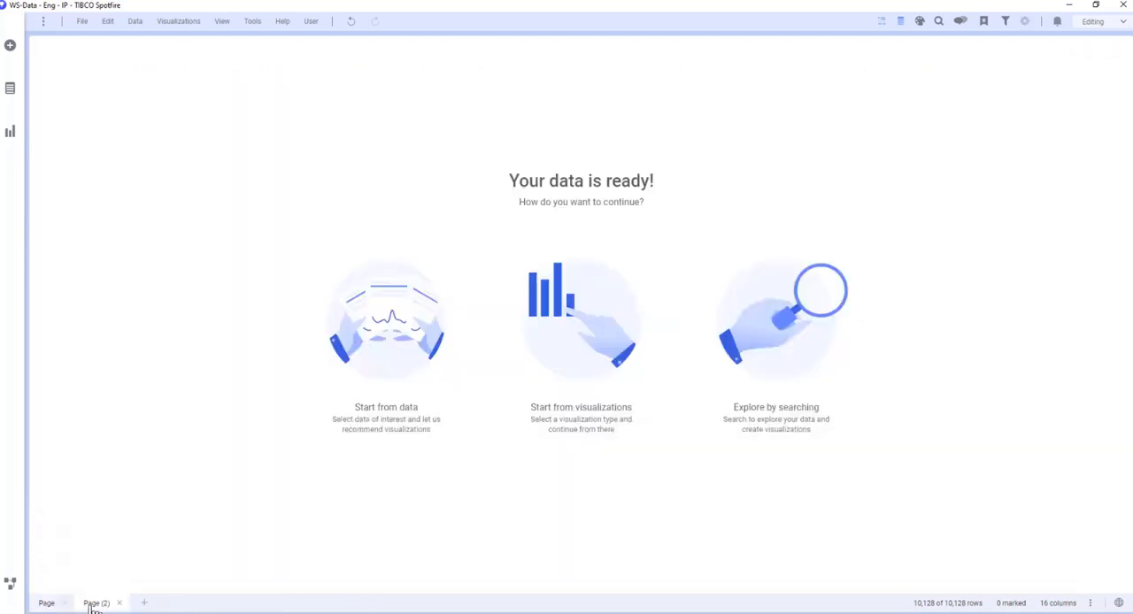
pyautogui.click(11, 138)
pyautogui.click(100, 97)
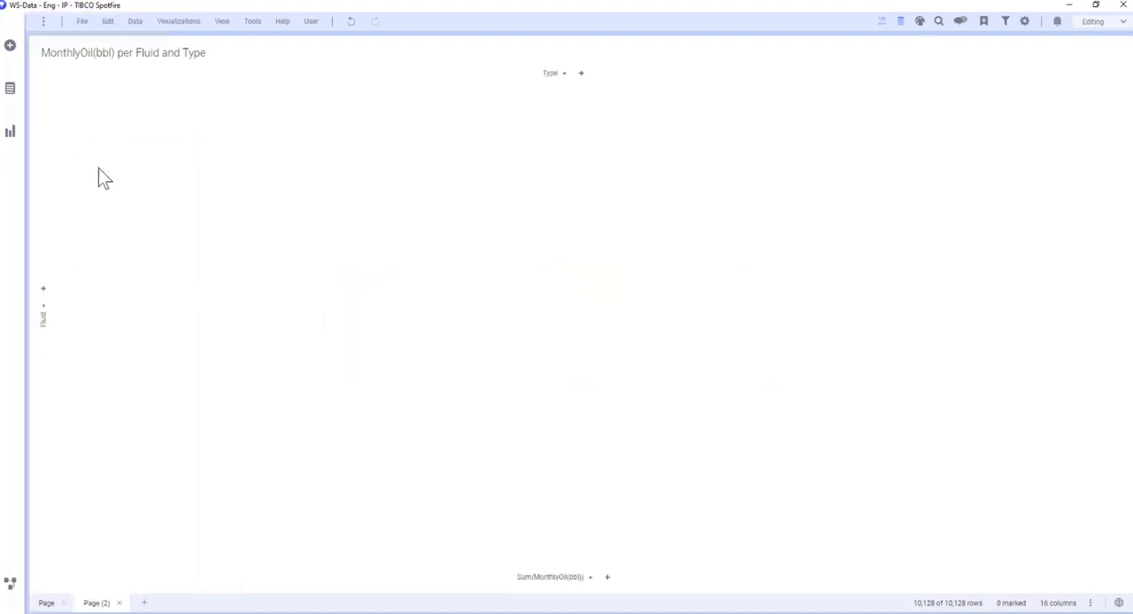
pyautogui.click(10, 133)
pyautogui.click(66, 242)
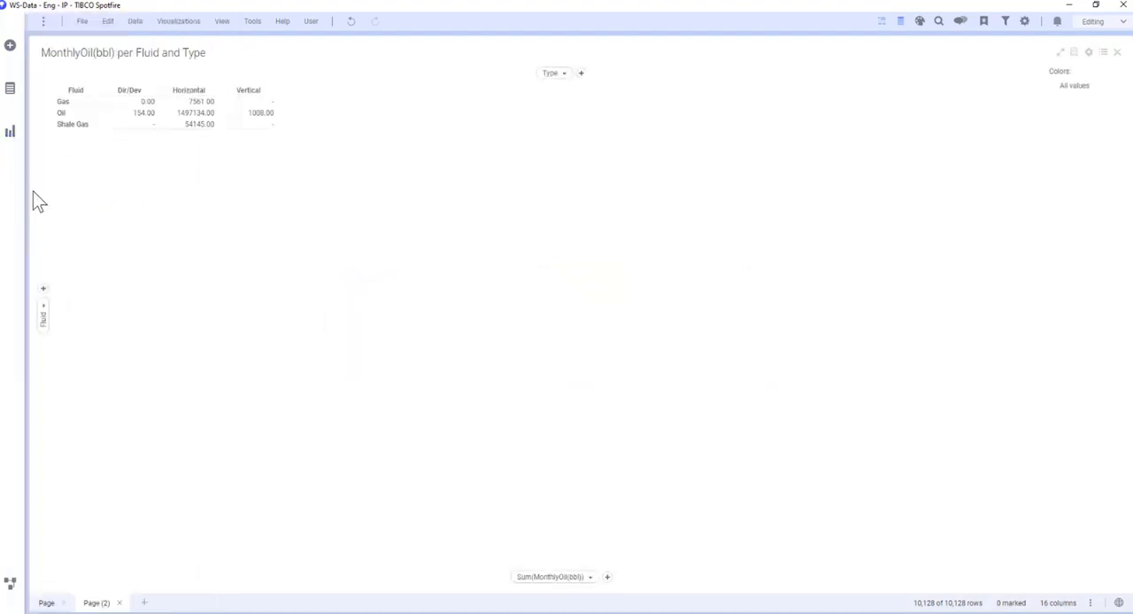
pyautogui.click(9, 131)
pyautogui.click(111, 301)
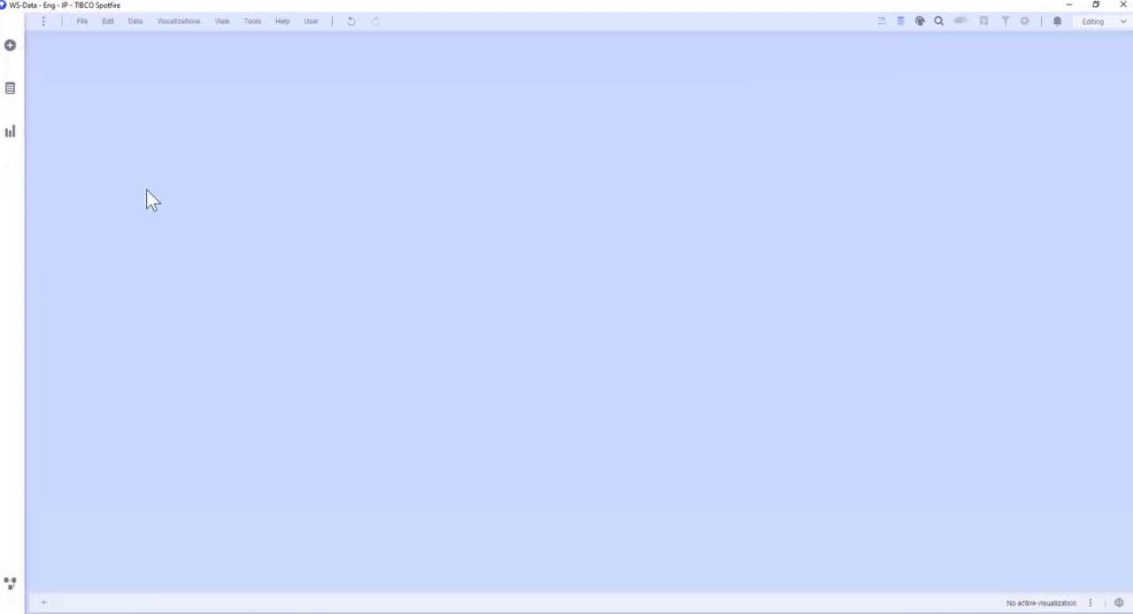
# Open the data canvas and view the source information for WS-Data - Eng - IP.csv.
pyautogui.click(11, 584)
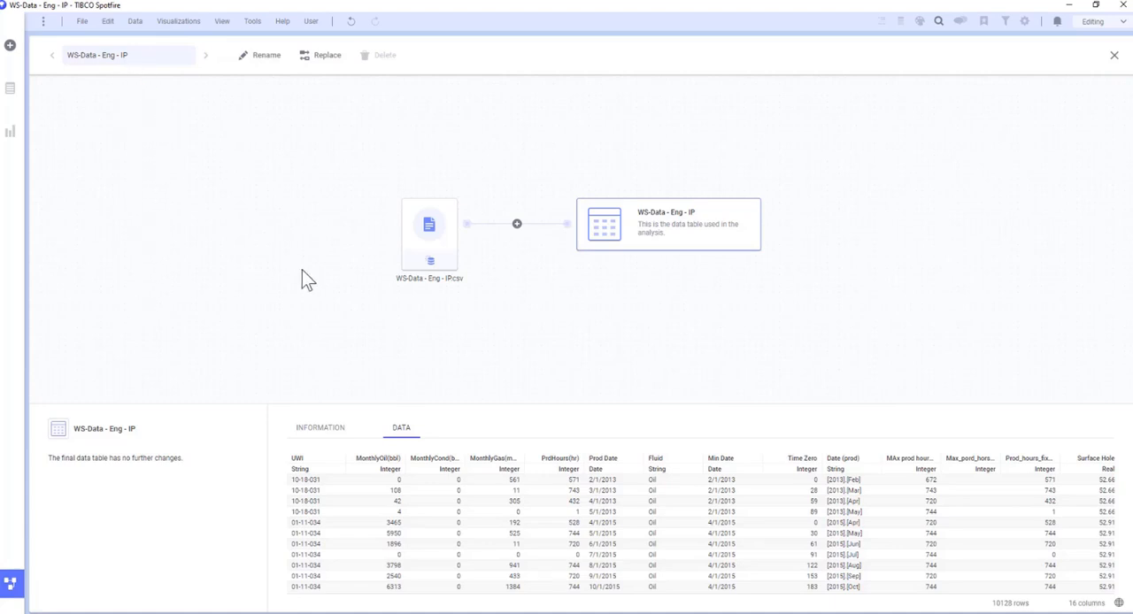
pyautogui.click(431, 255)
pyautogui.click(322, 429)
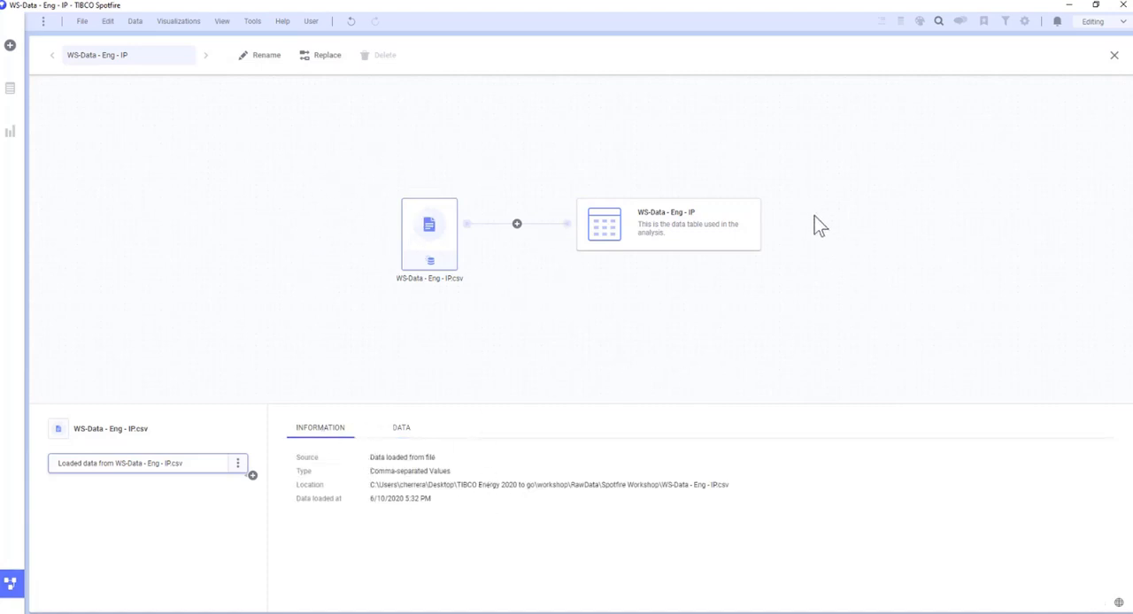
# Review the transformation types available for the loaded CSV source without inserting any, and leave the data canvas.
pyautogui.click(253, 477)
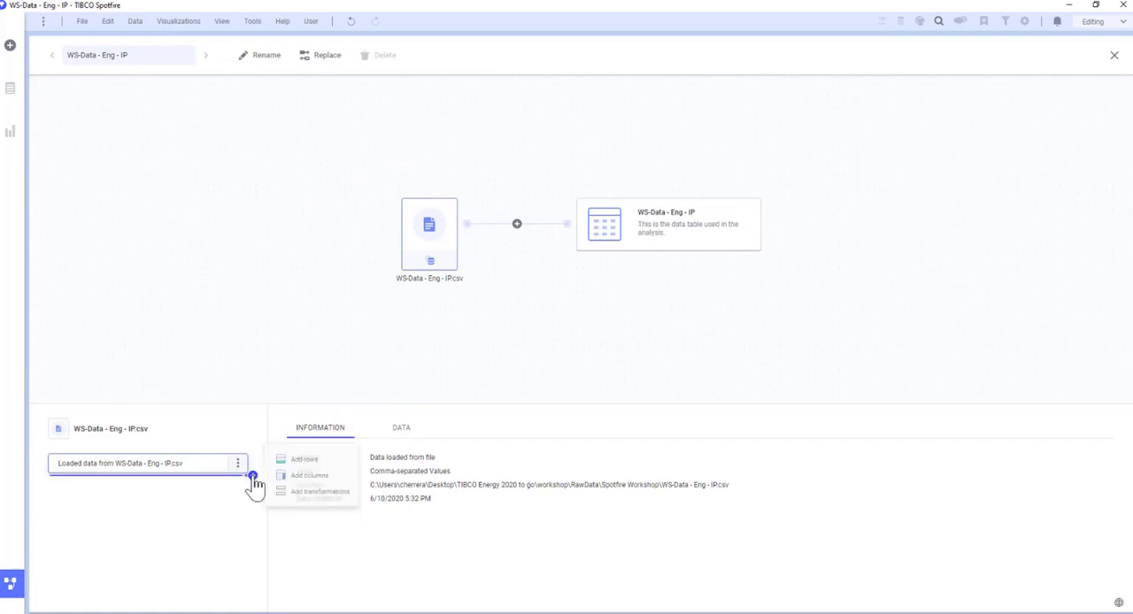
pyautogui.click(317, 492)
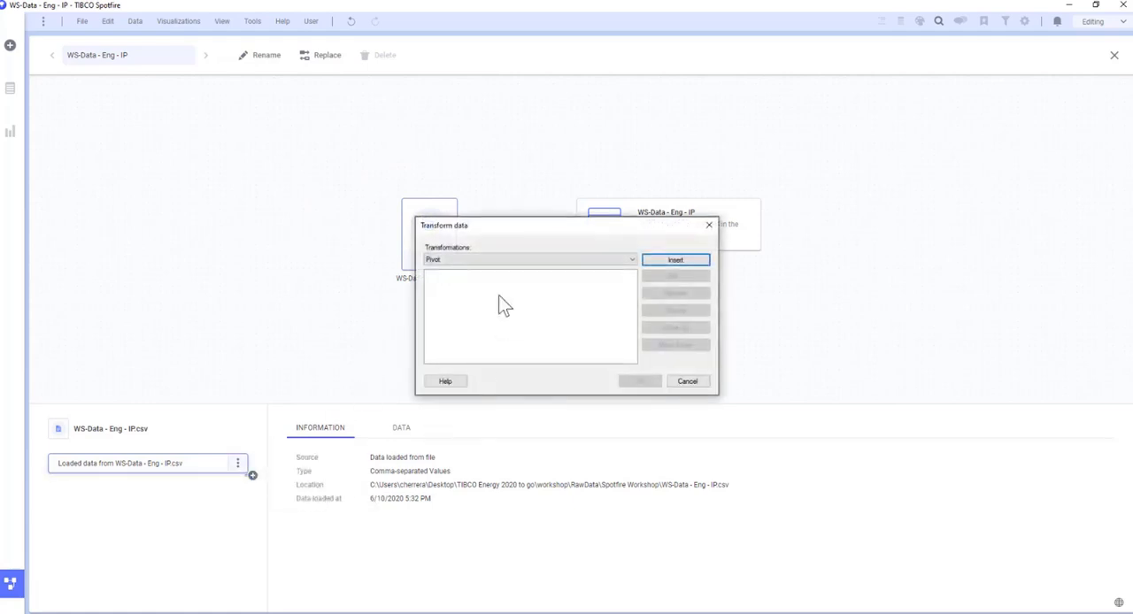
pyautogui.click(507, 260)
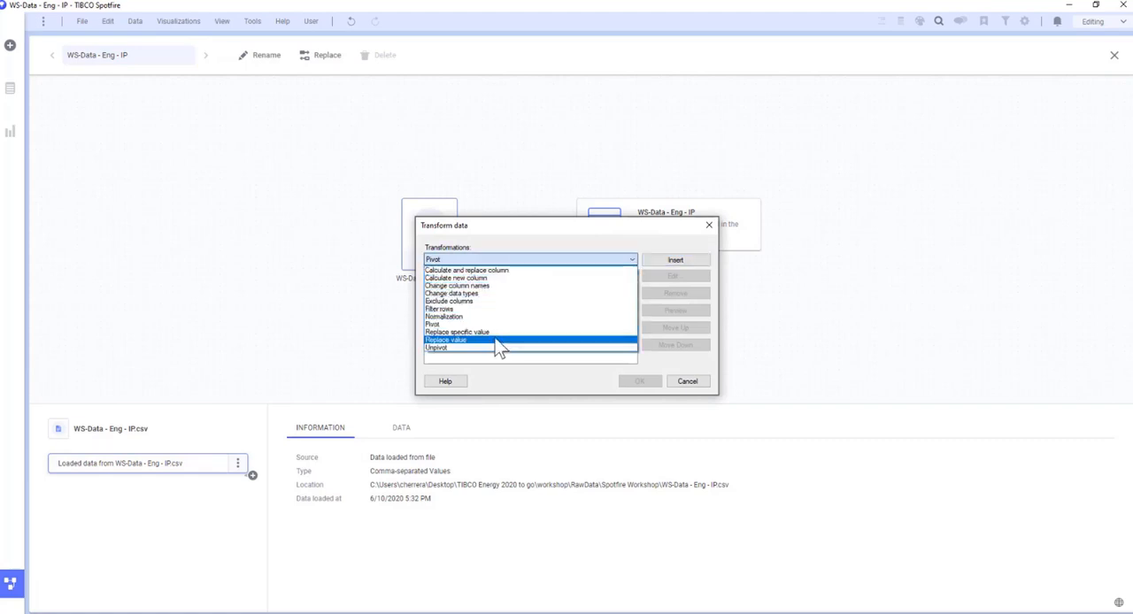
pyautogui.click(689, 383)
pyautogui.click(690, 384)
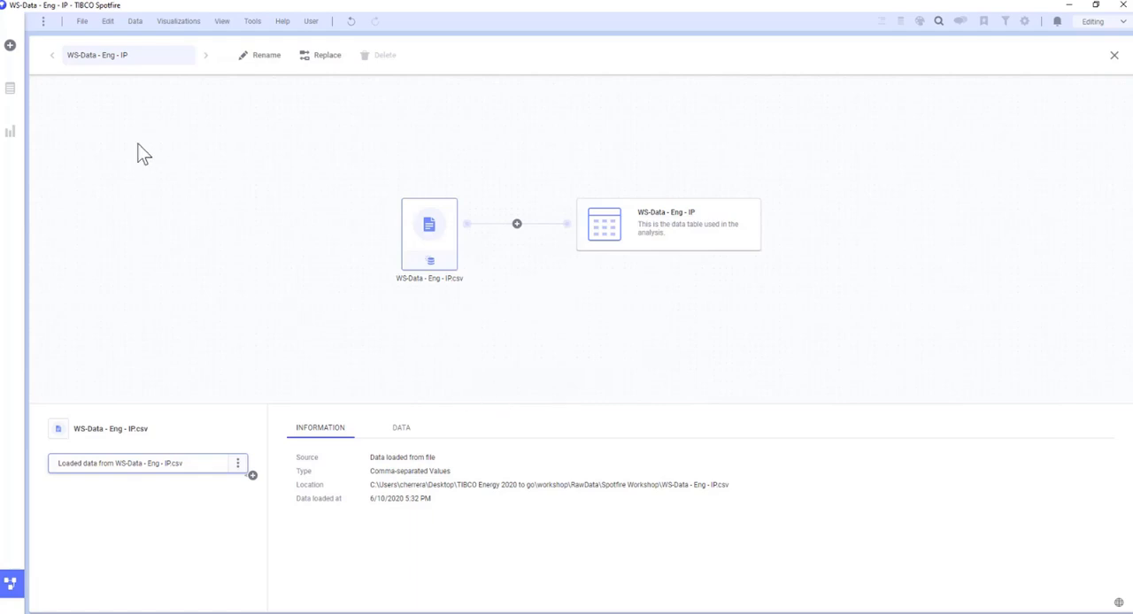
pyautogui.click(1114, 56)
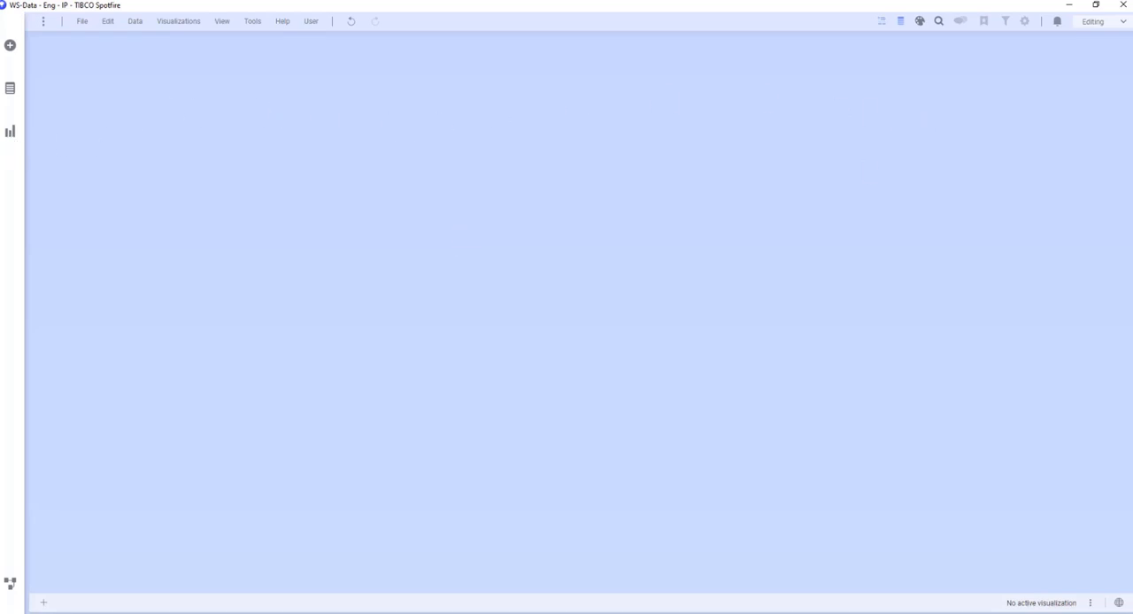
# Create a KPI chart from the imported data and open its properties.
pyautogui.click(9, 134)
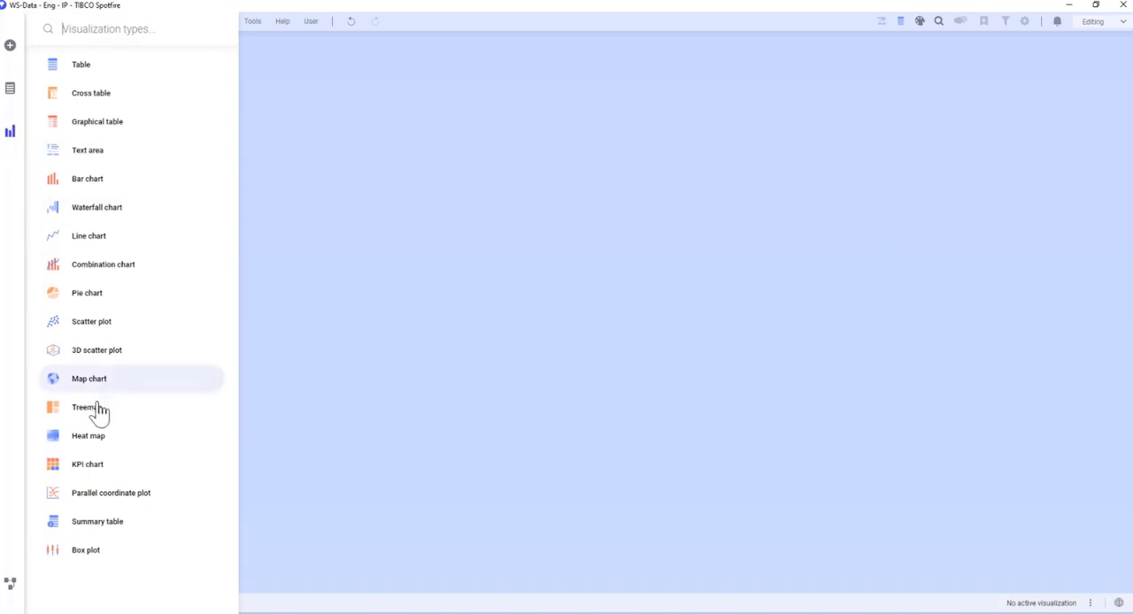
pyautogui.click(105, 477)
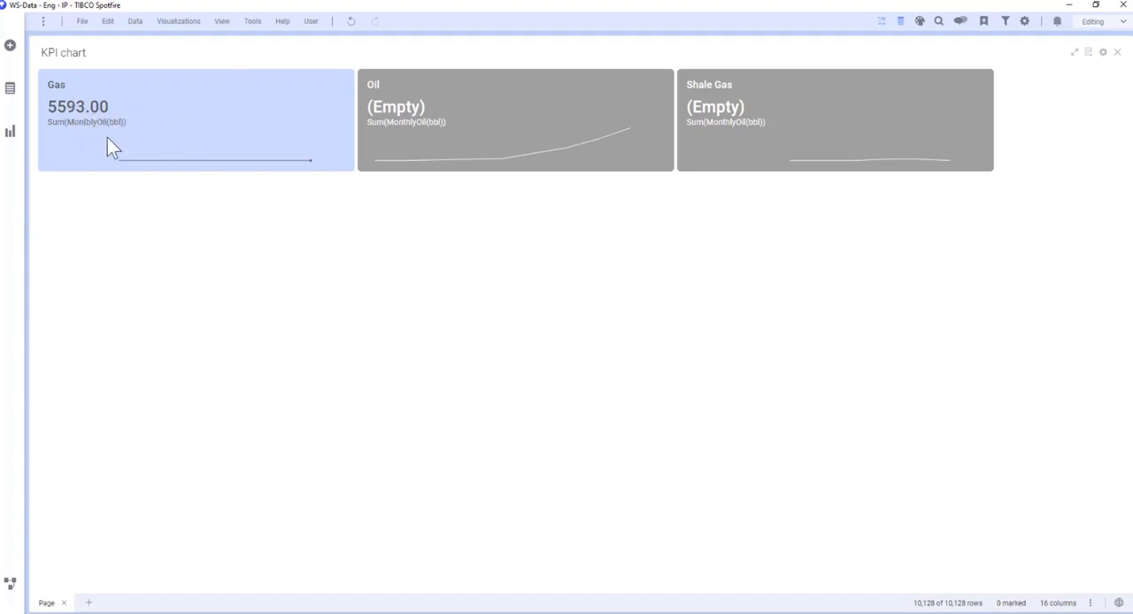
pyautogui.moveTo(189, 157)
pyautogui.rightClick(468, 256)
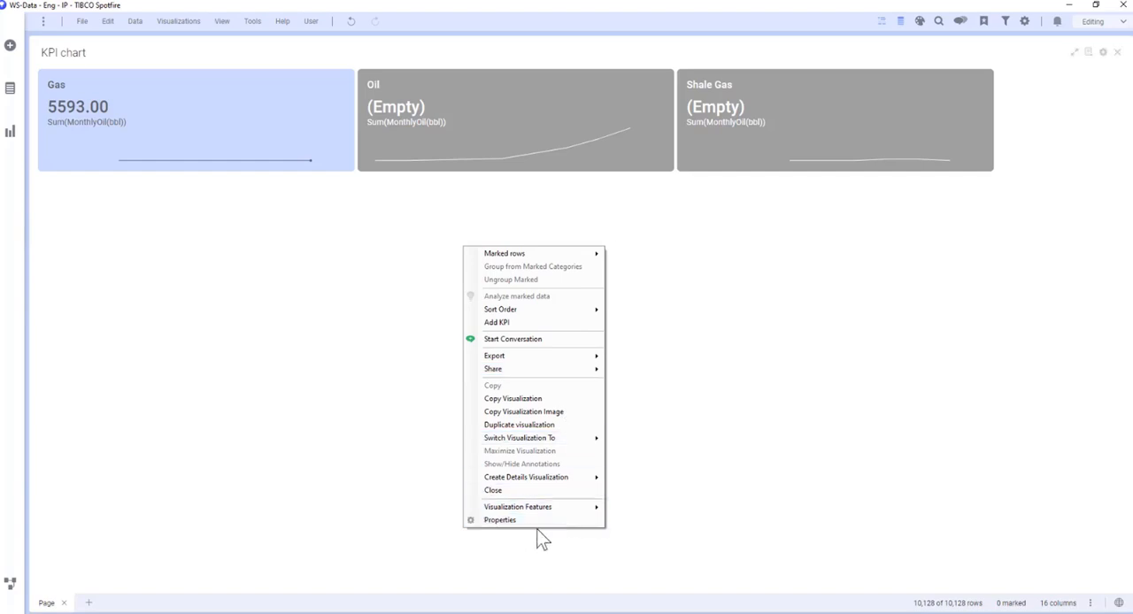
pyautogui.click(1042, 232)
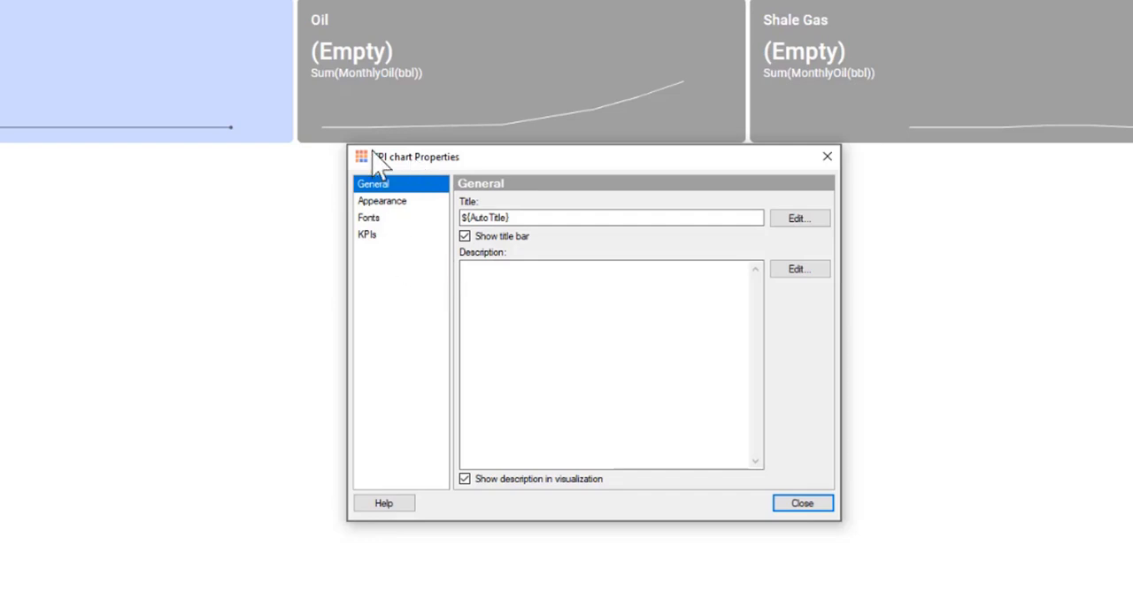
# Open the settings of the MonthlyOil(bbl) KPI and review its general, data, appearance and formatting options.
pyautogui.click(367, 236)
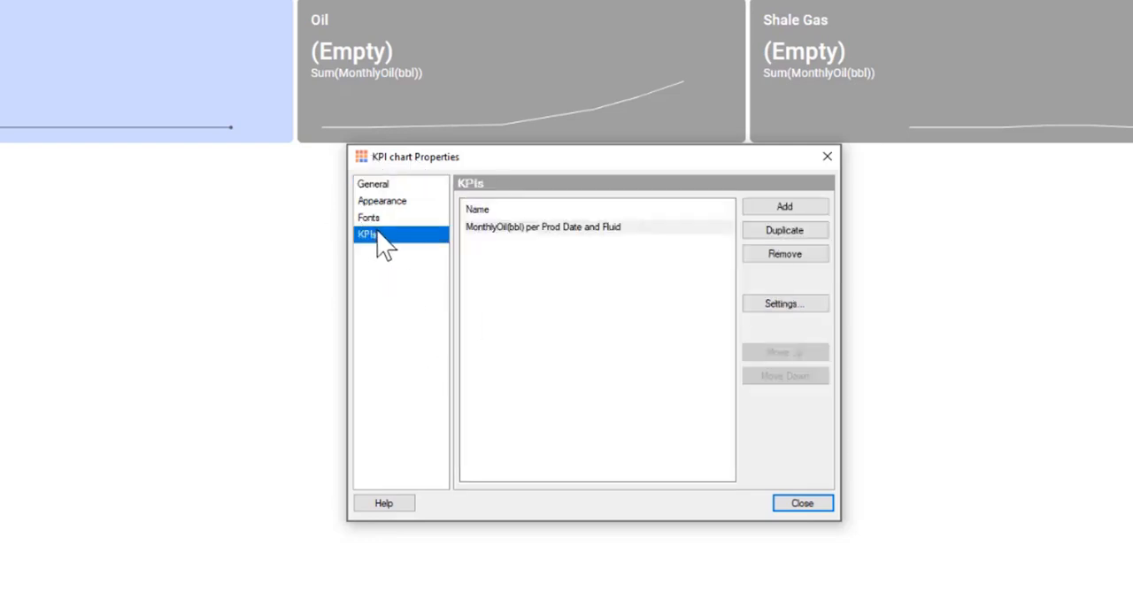
pyautogui.click(786, 303)
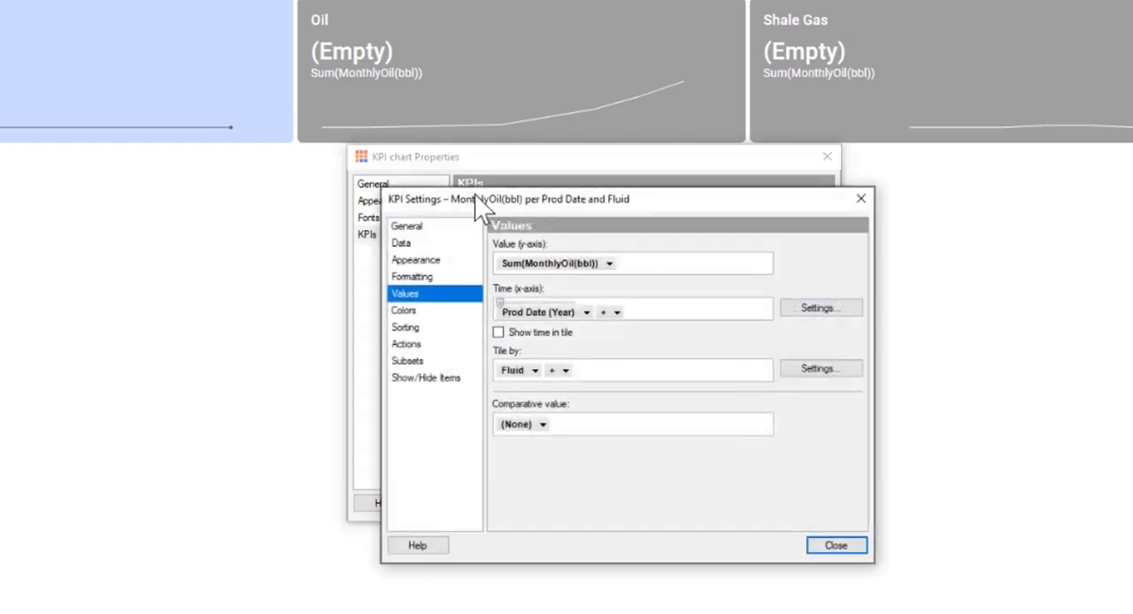
pyautogui.click(407, 230)
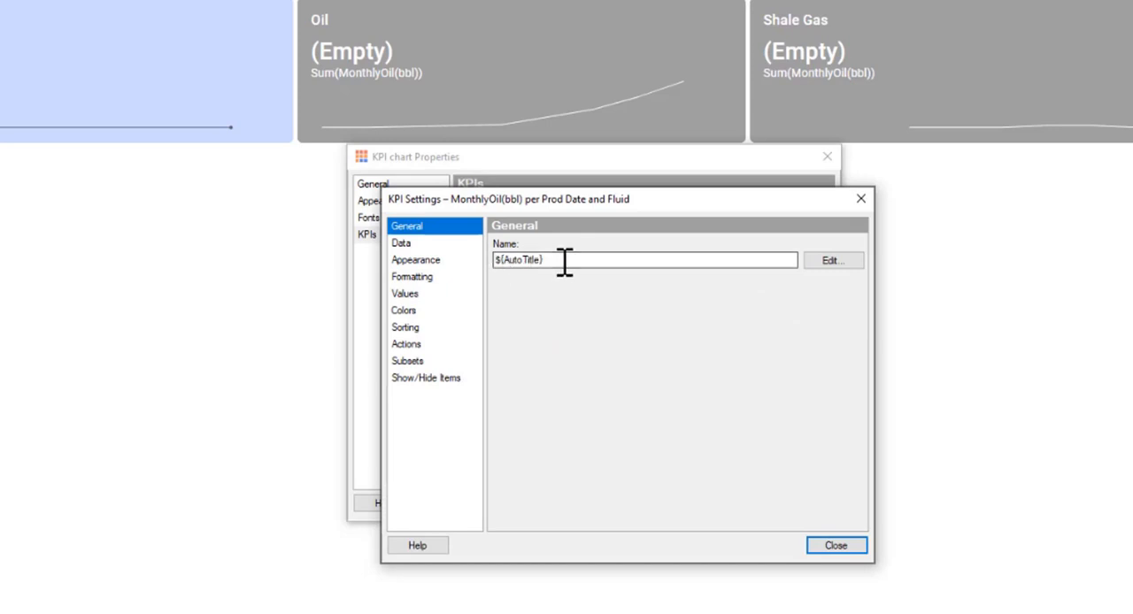
pyautogui.click(404, 244)
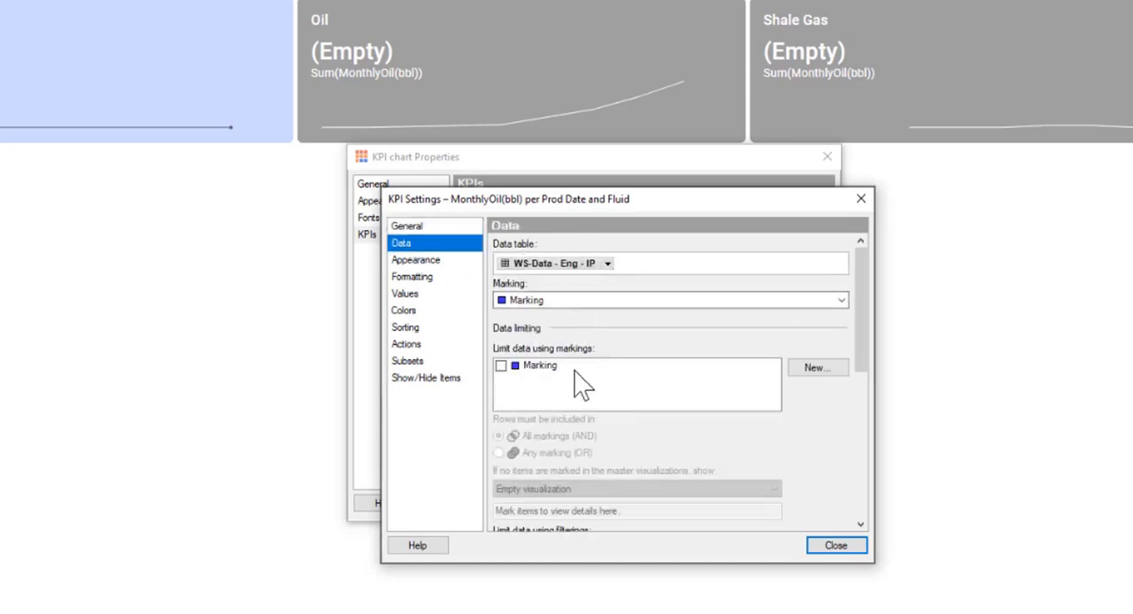
pyautogui.scroll(-3, 577, 391)
pyautogui.scroll(3, 597, 439)
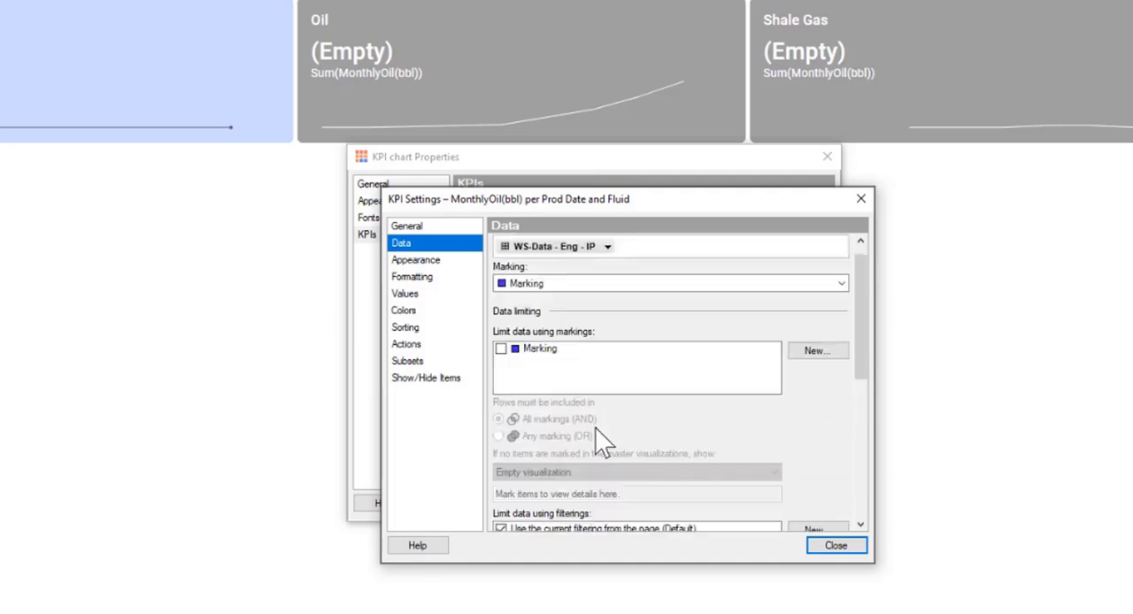
pyautogui.click(418, 264)
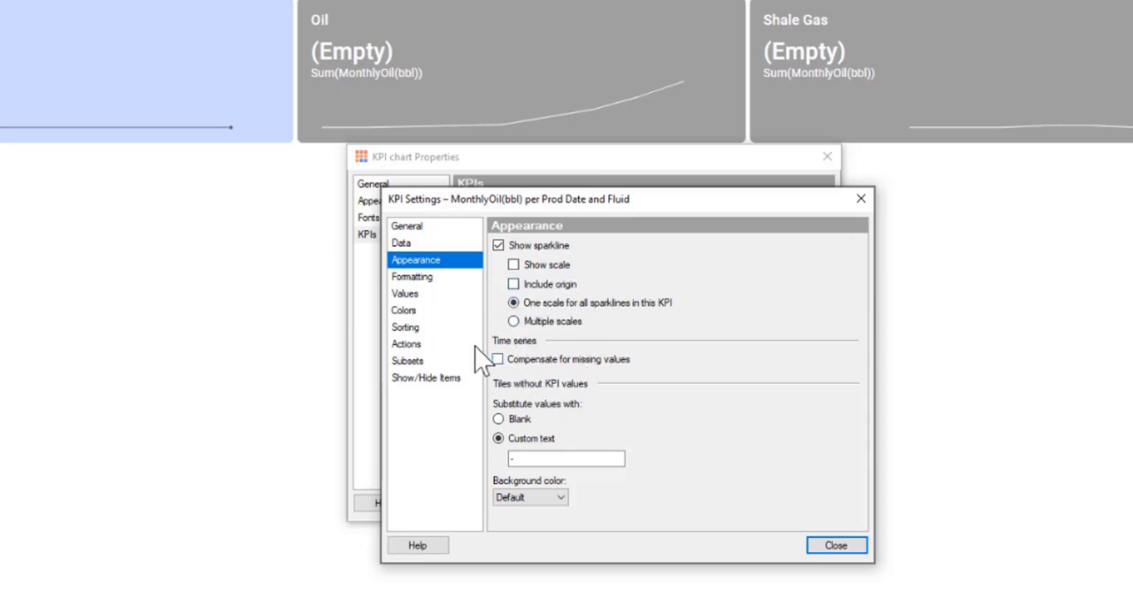
pyautogui.click(432, 278)
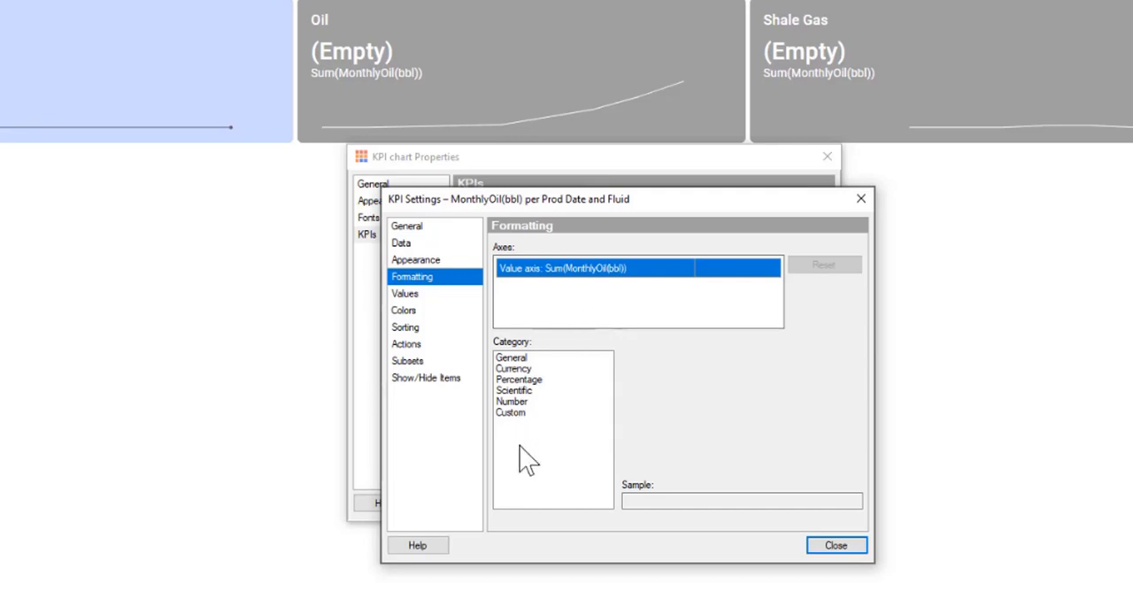
# Remove Prod Date from the KPI's time axis and set its value to UniqueCount(UWI).
pyautogui.click(406, 294)
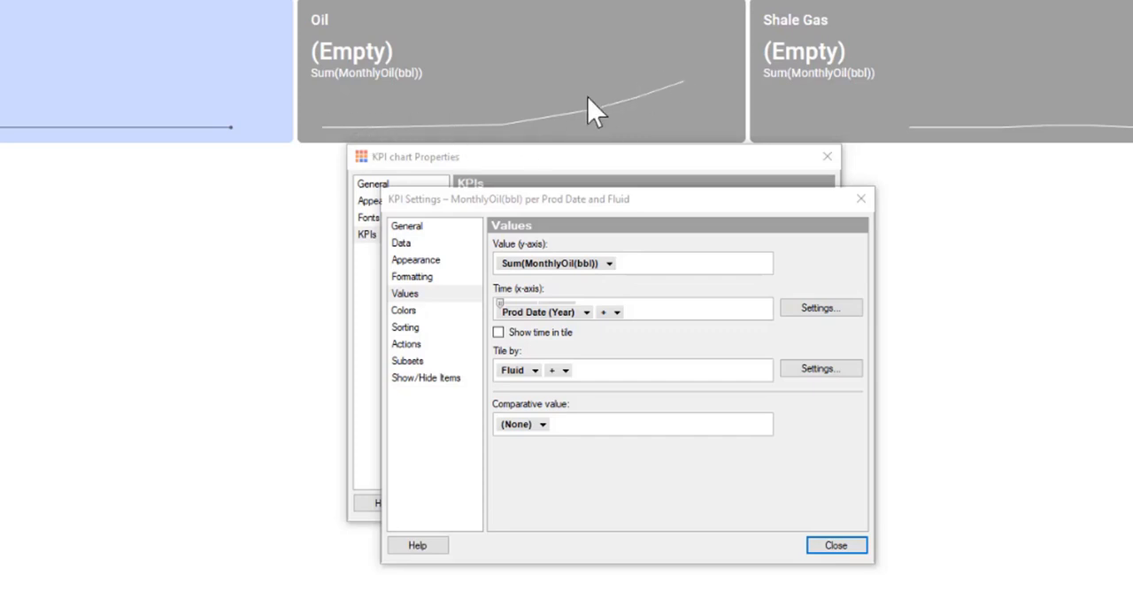
pyautogui.click(587, 313)
pyautogui.click(622, 600)
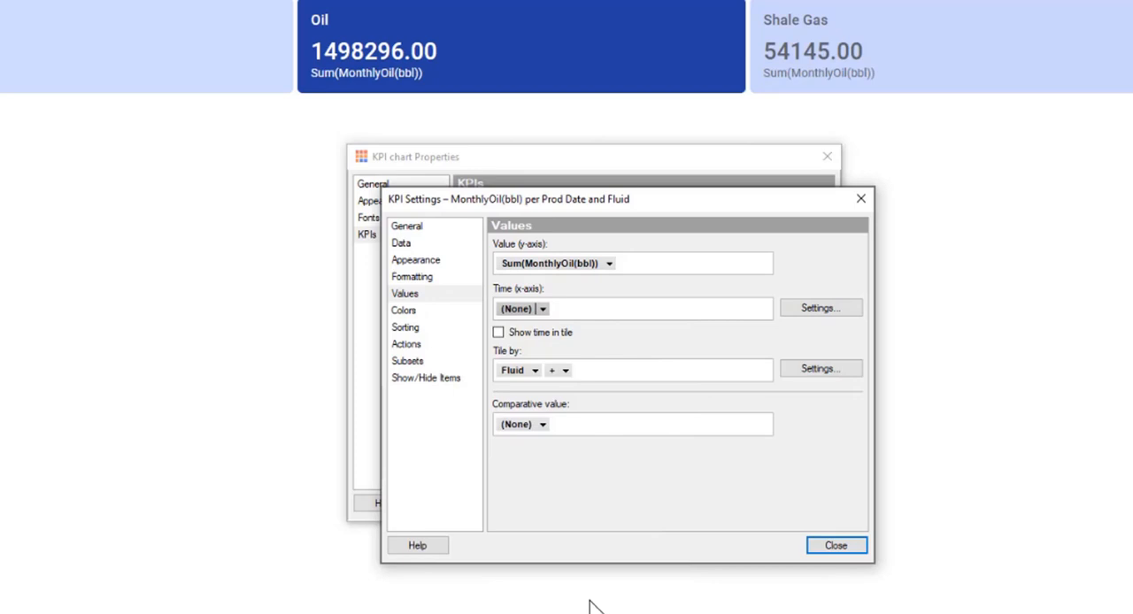
pyautogui.click(620, 274)
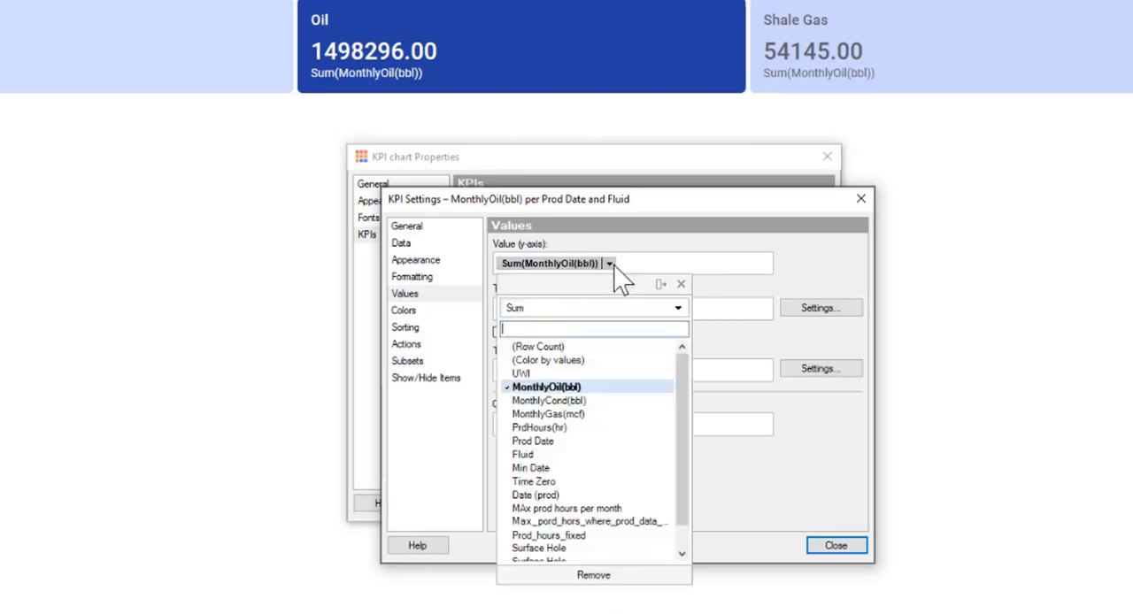
pyautogui.click(559, 375)
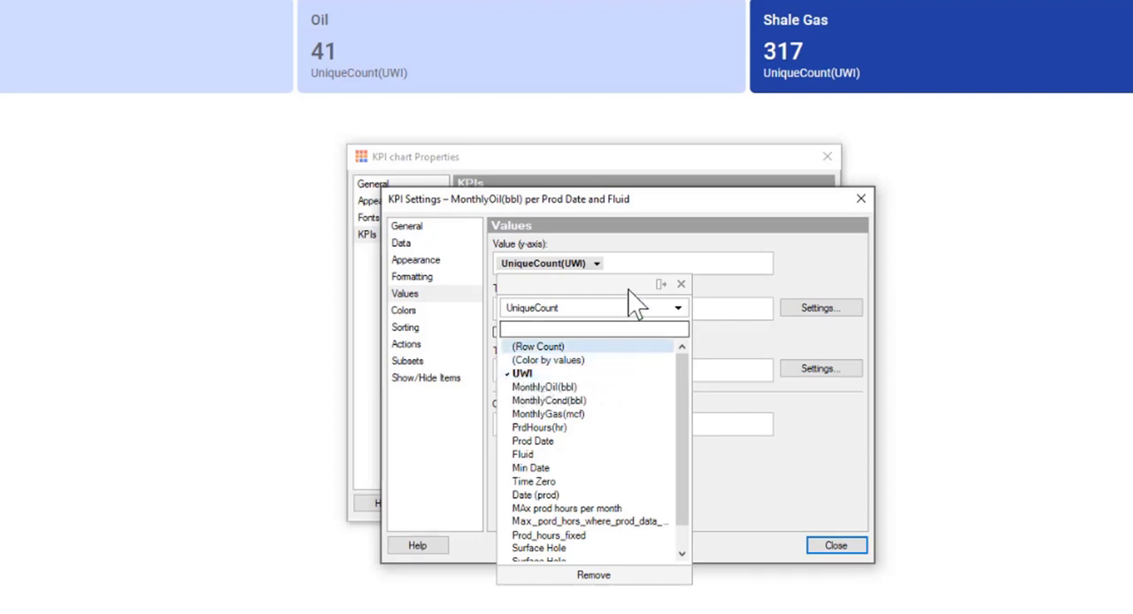
pyautogui.click(696, 245)
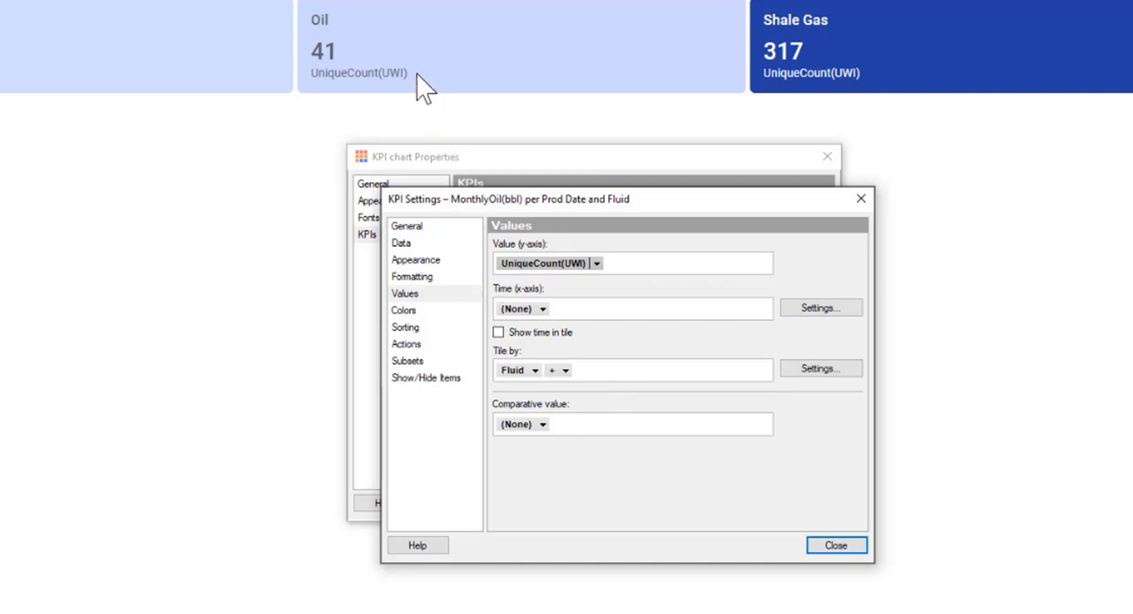
pyautogui.click(373, 78)
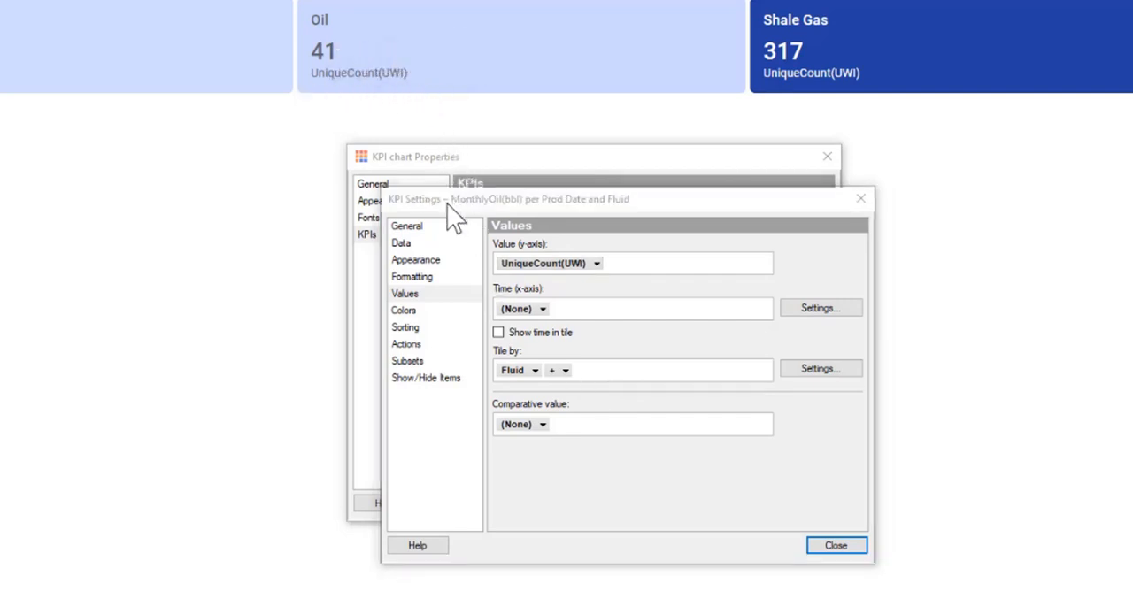
pyautogui.rightClick(553, 262)
pyautogui.click(611, 415)
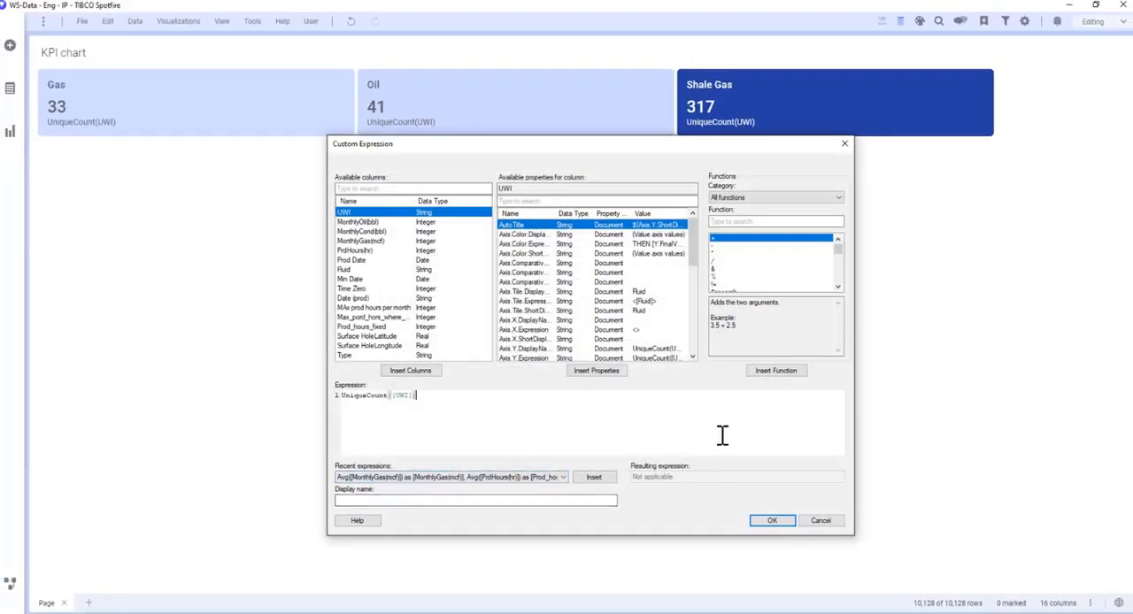
pyautogui.click(812, 522)
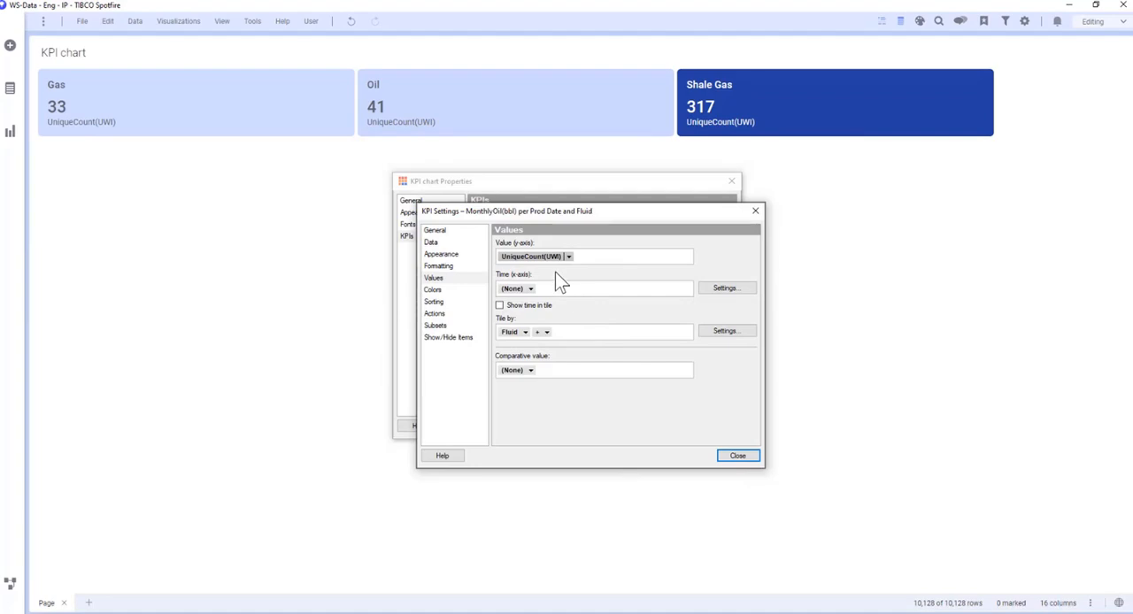
# Give the KPI's UniqueCount([UWI]) value expression the display name #Wells.
pyautogui.rightClick(521, 256)
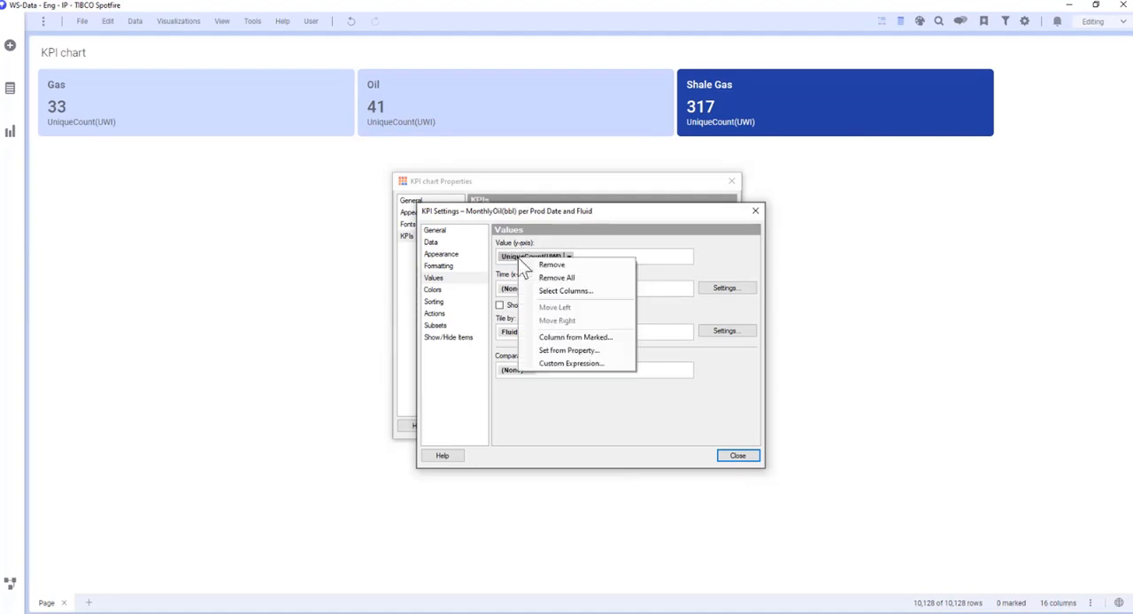
pyautogui.click(585, 372)
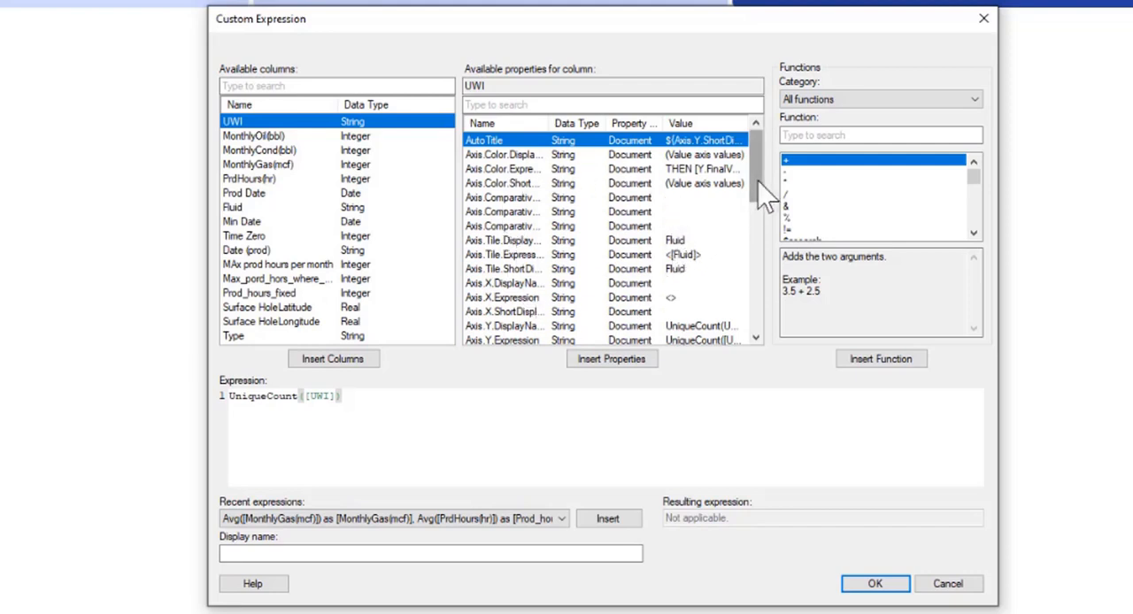
pyautogui.moveTo(758, 182); pyautogui.dragTo(732, 190)
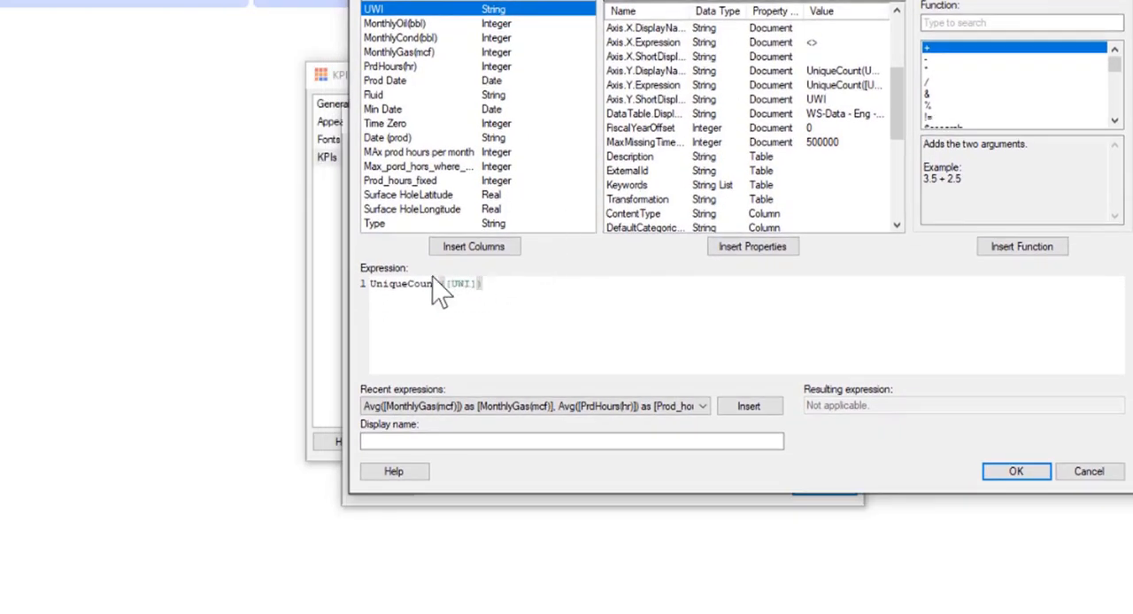
pyautogui.click(422, 440)
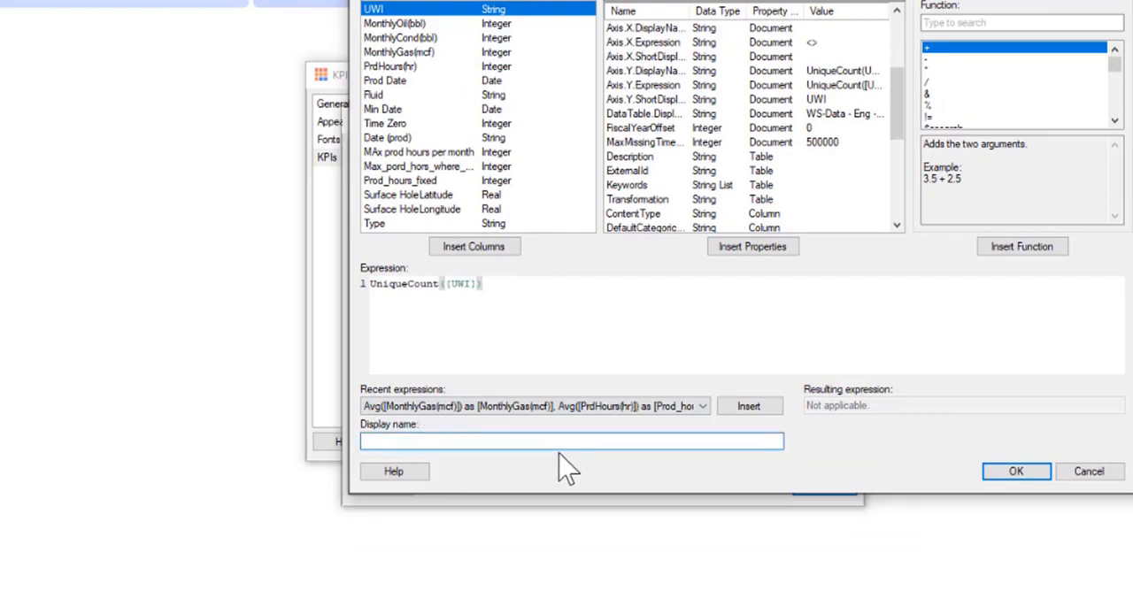
pyautogui.write('#Wells')
pyautogui.click(1016, 471)
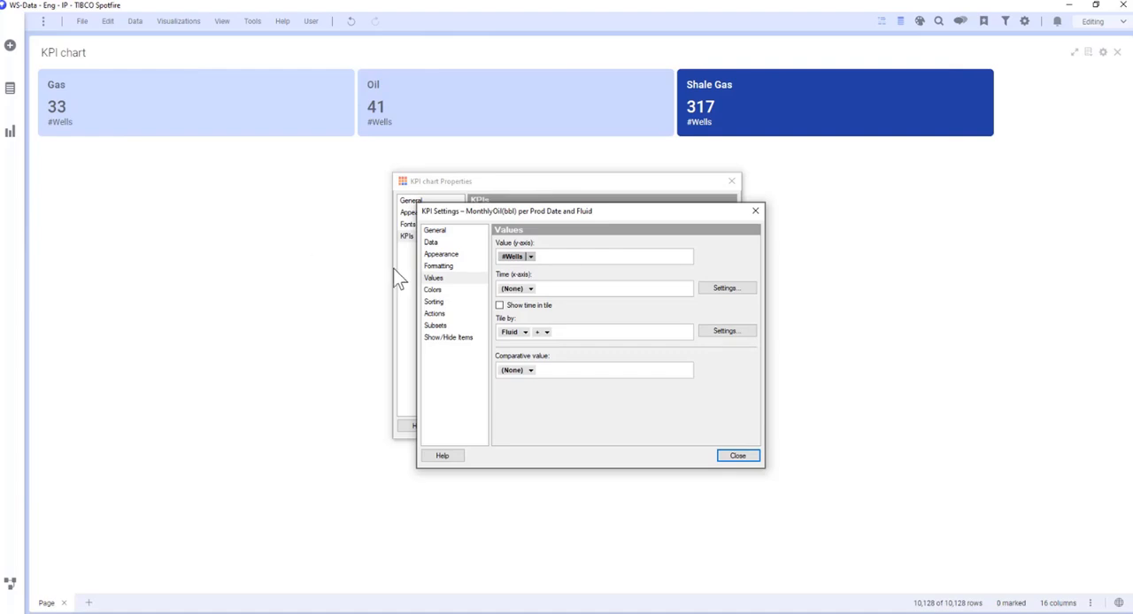
# Set the KPI tiles' color mode to Fixed with dark blue for all values, and close the KPI chart properties.
pyautogui.click(431, 292)
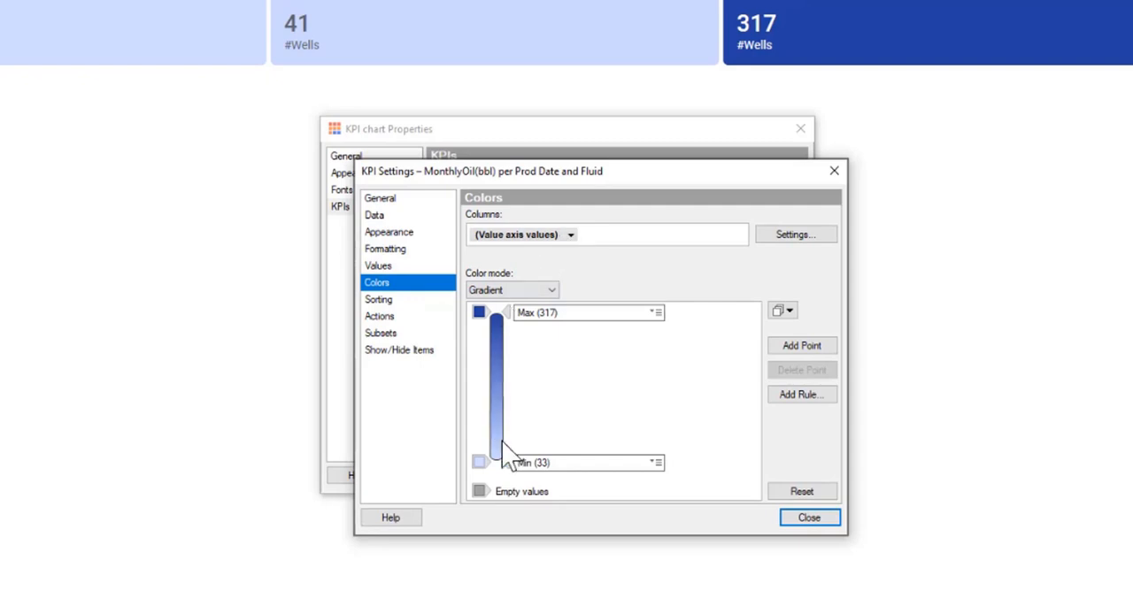
pyautogui.click(550, 292)
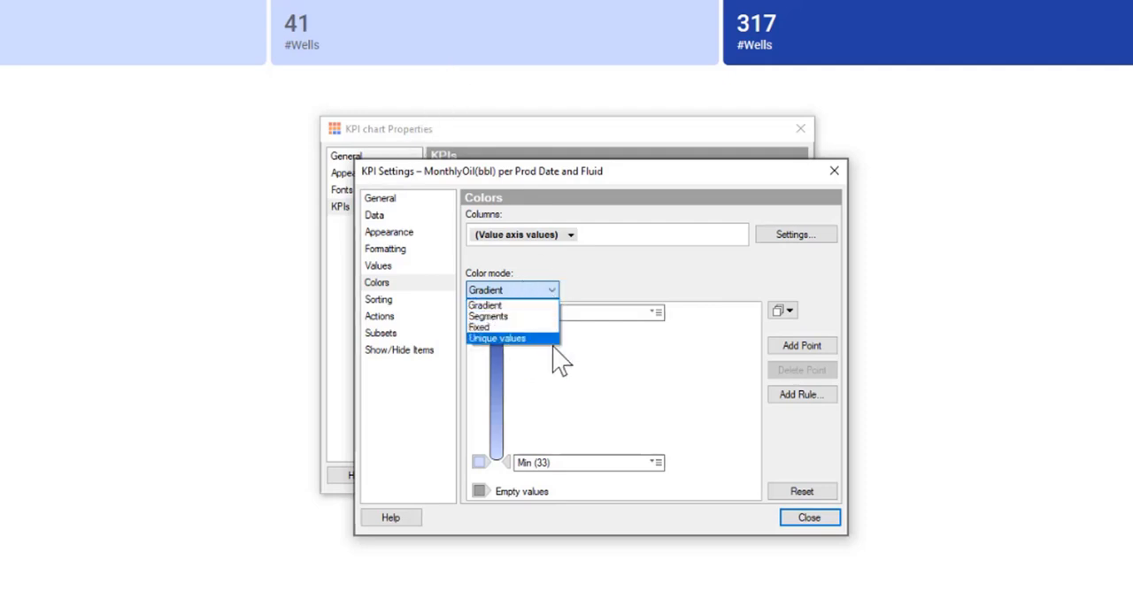
pyautogui.click(580, 354)
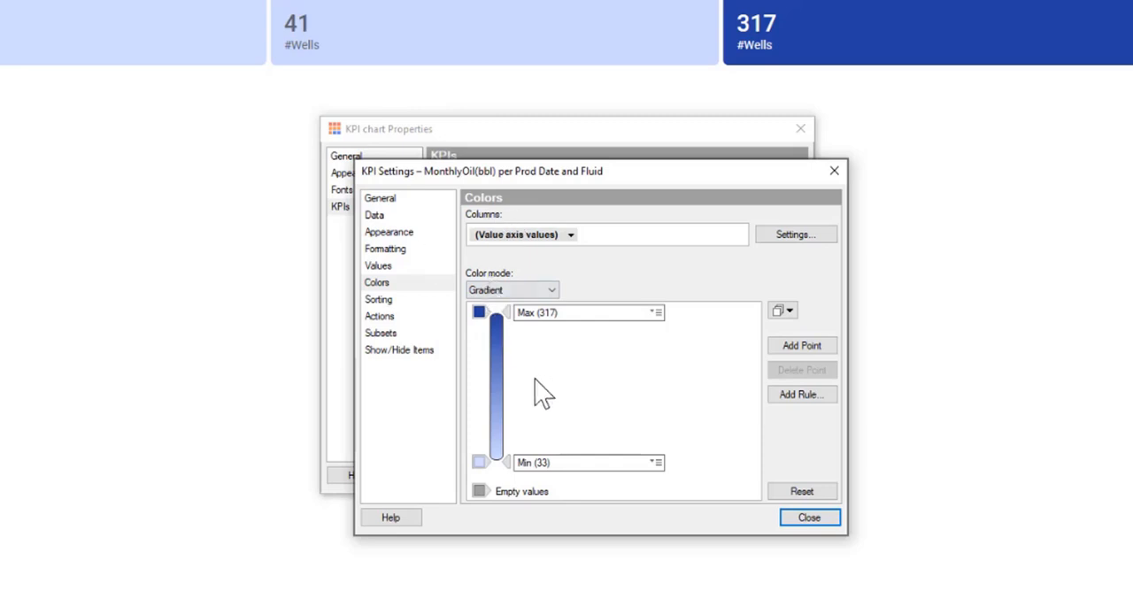
pyautogui.click(526, 291)
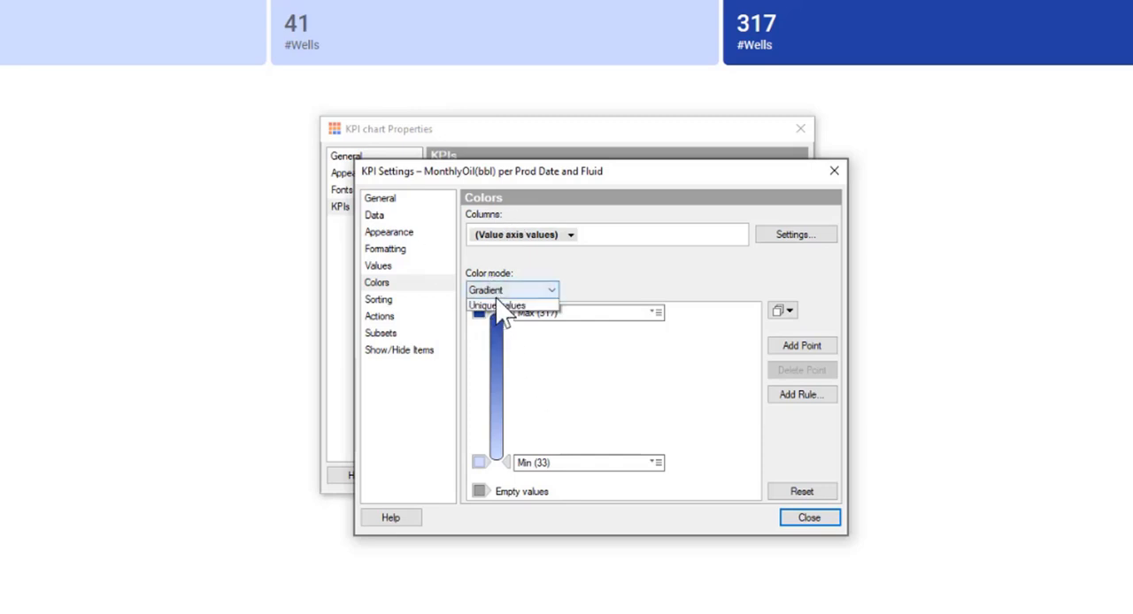
pyautogui.click(495, 327)
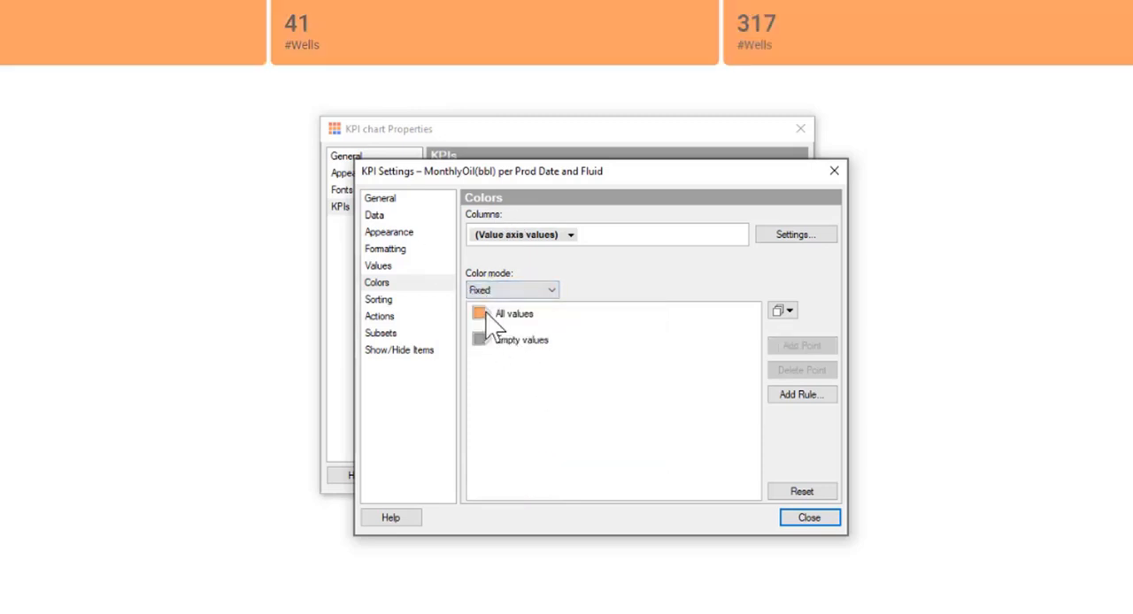
pyautogui.click(480, 315)
pyautogui.click(484, 435)
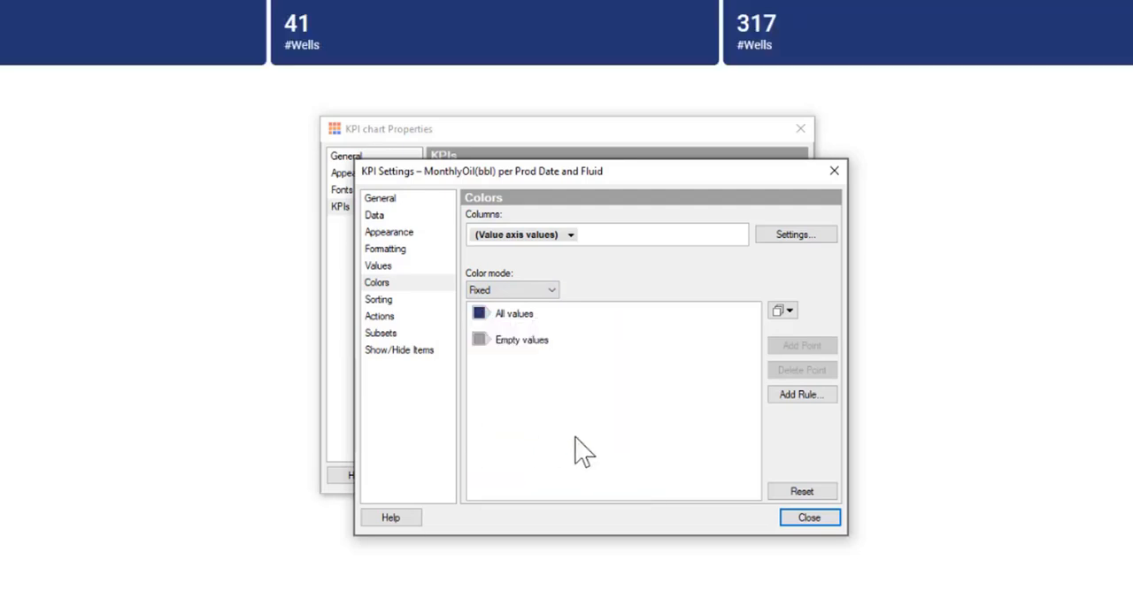
pyautogui.click(804, 519)
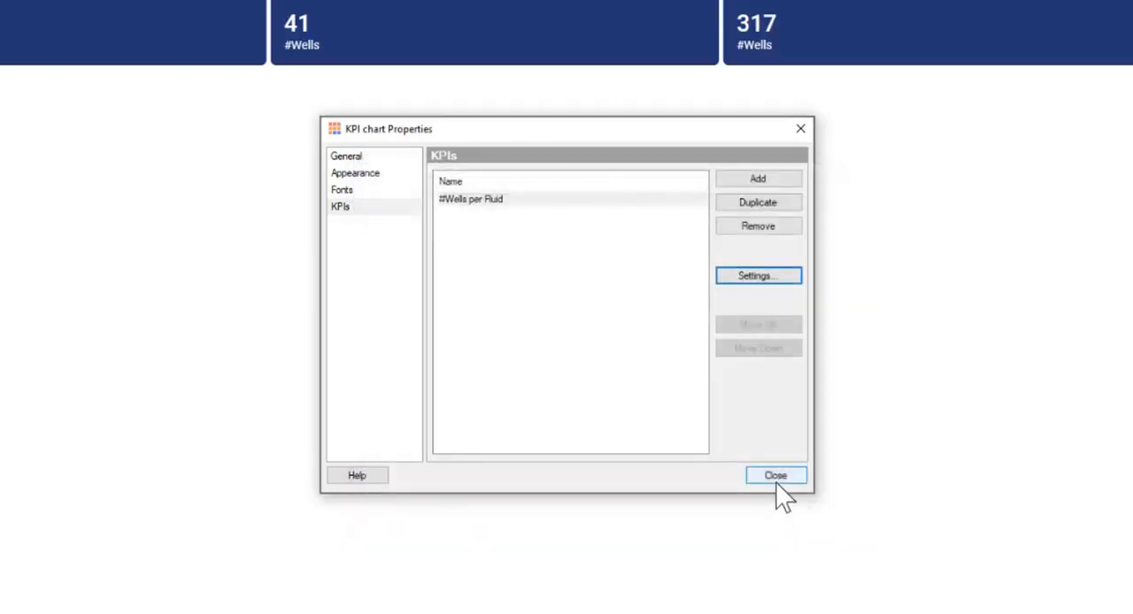
pyautogui.click(776, 475)
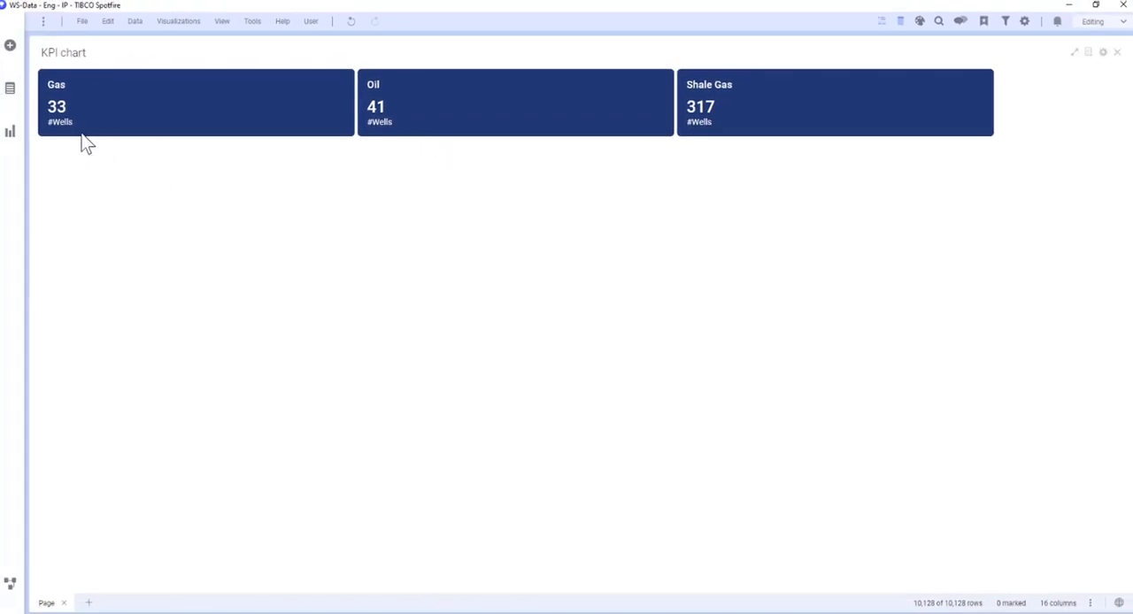
# Add a combination chart to the page and set its category axis to the year of Prod Date.
pyautogui.click(10, 134)
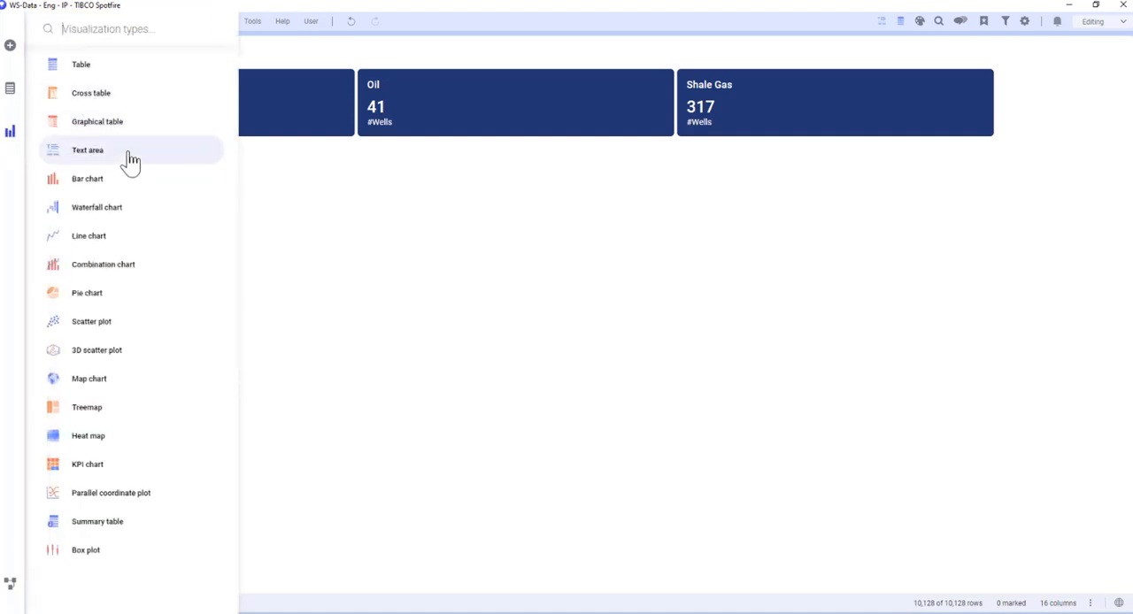
pyautogui.click(124, 270)
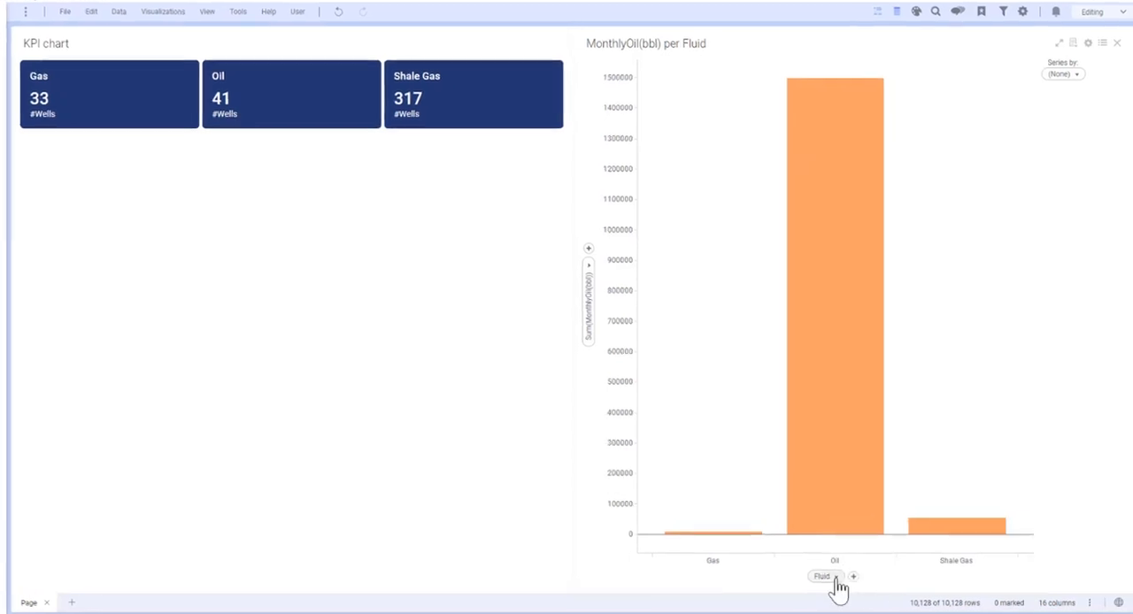
pyautogui.click(832, 576)
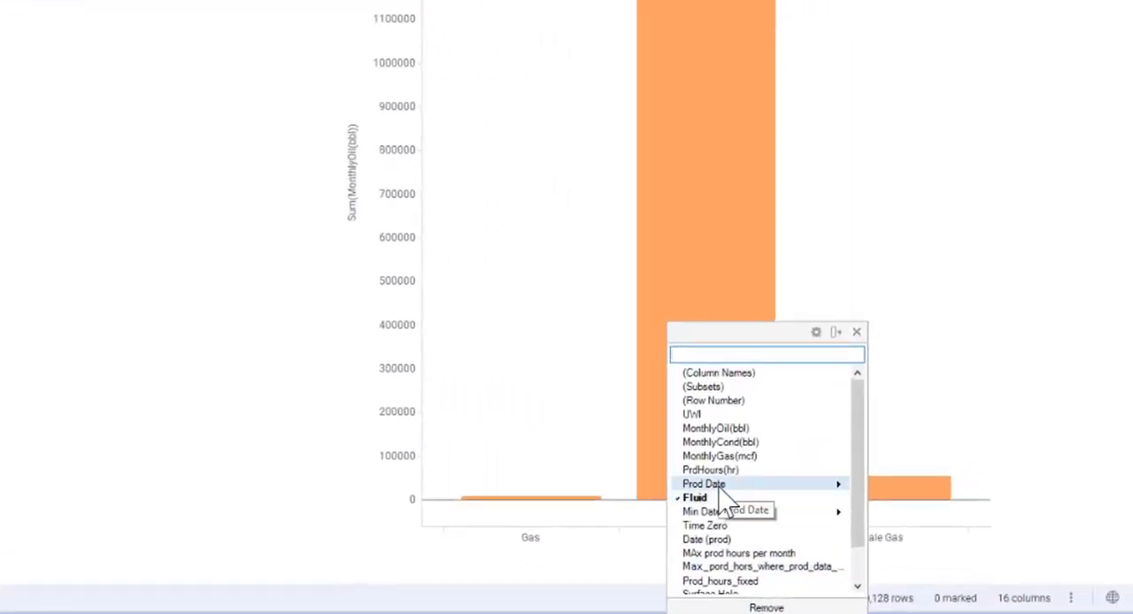
pyautogui.moveTo(719, 490)
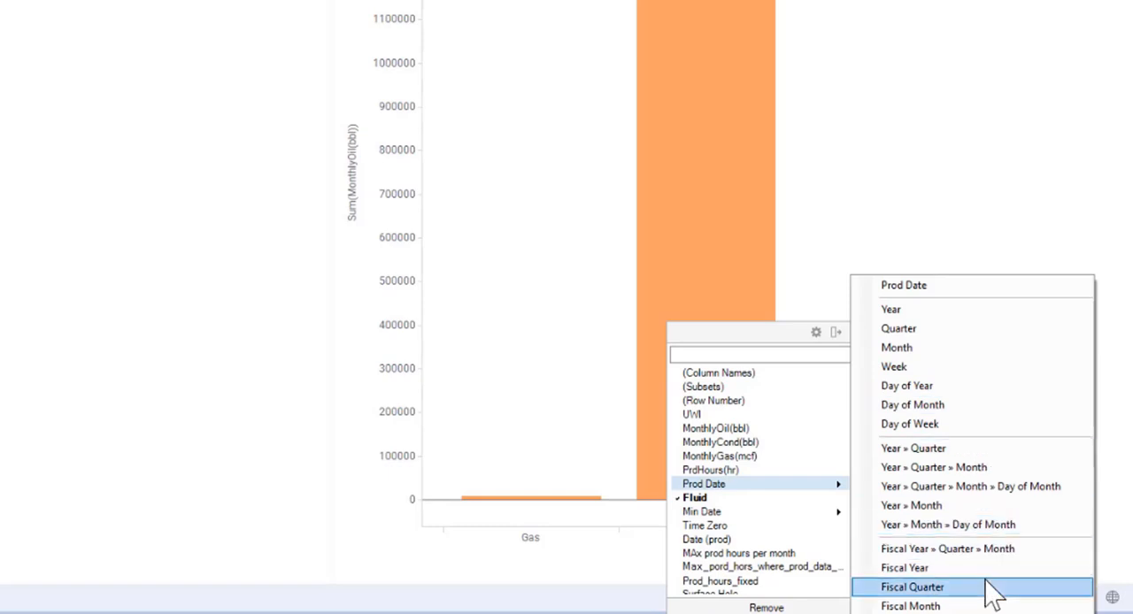
pyautogui.click(965, 310)
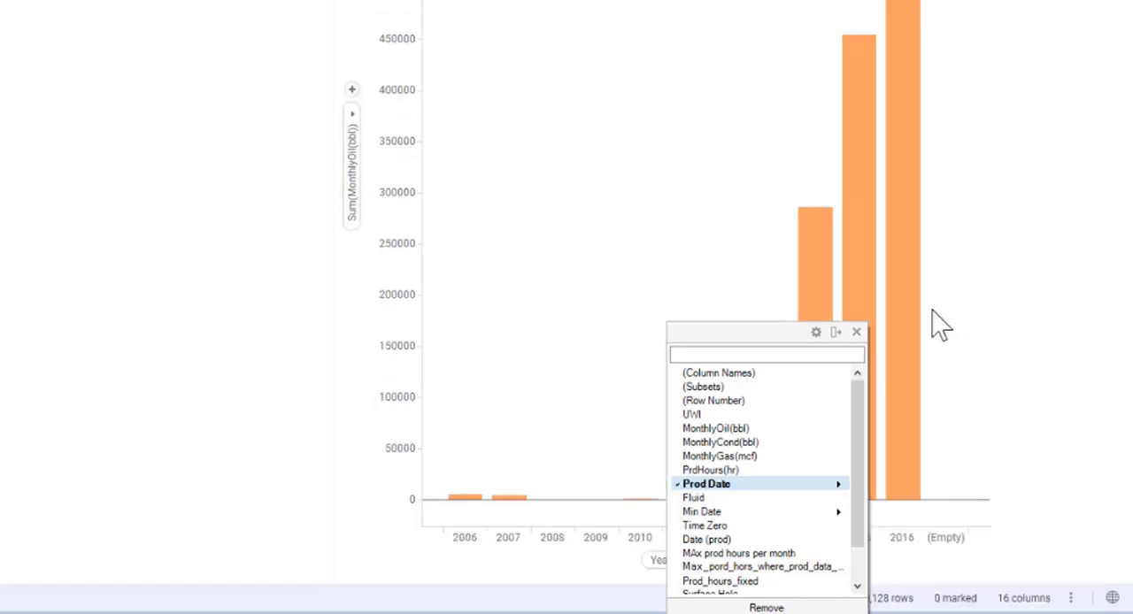
pyautogui.click(856, 332)
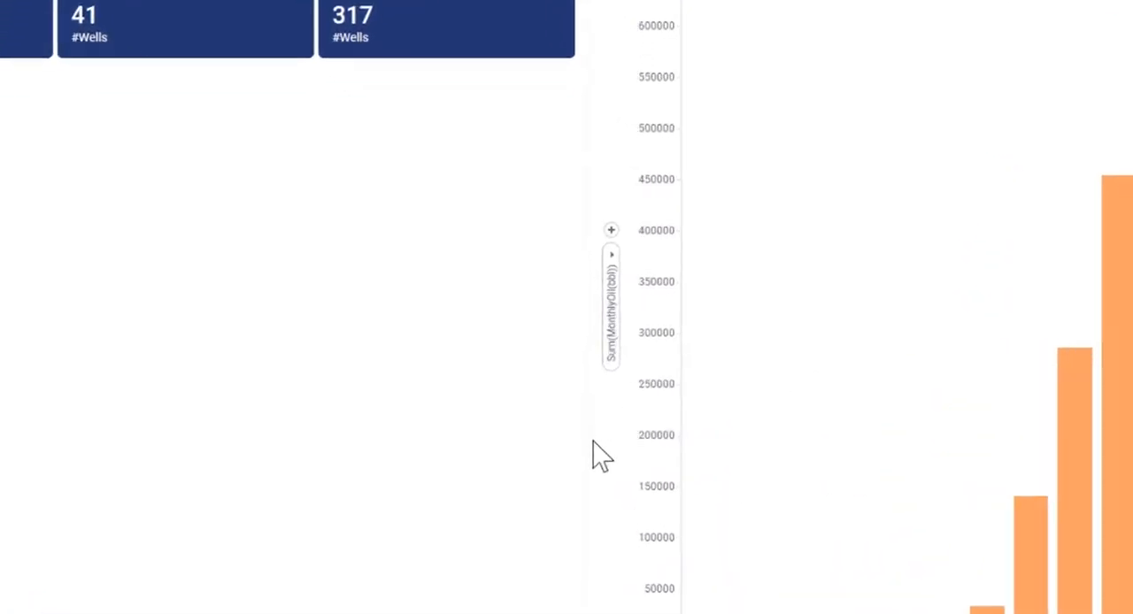
# Change the combination chart's value axis to UniqueCount(UWI).
pyautogui.click(609, 251)
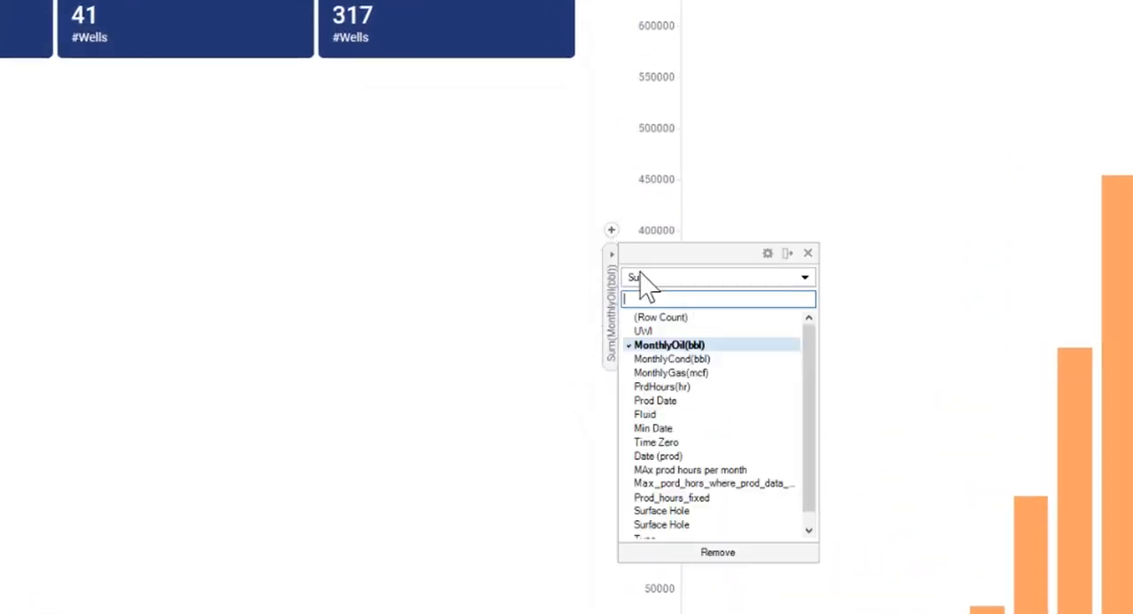
pyautogui.click(659, 334)
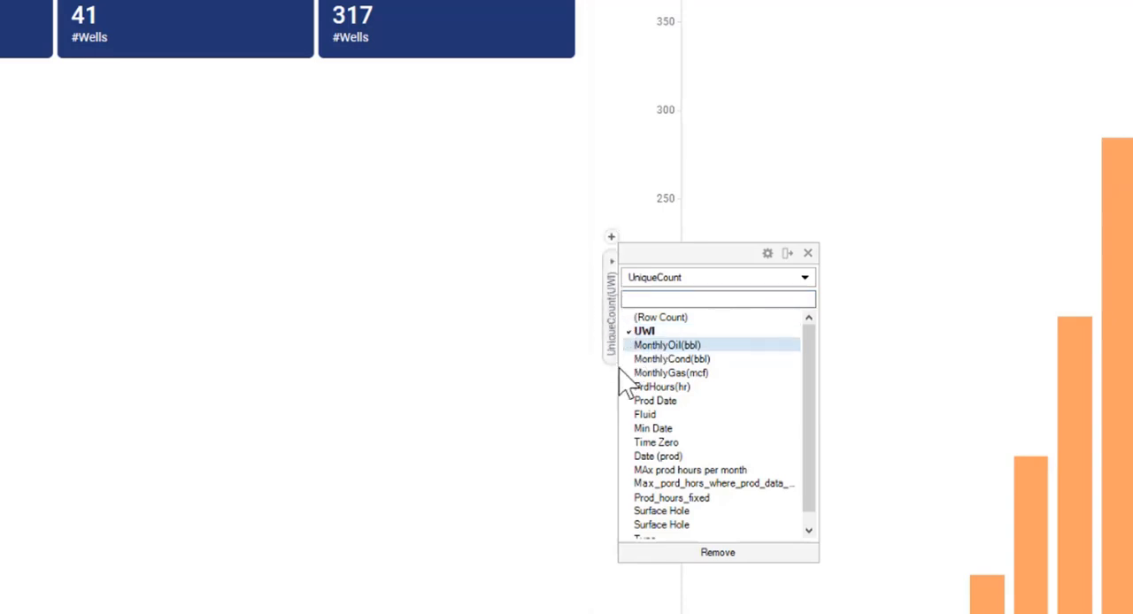
pyautogui.click(808, 254)
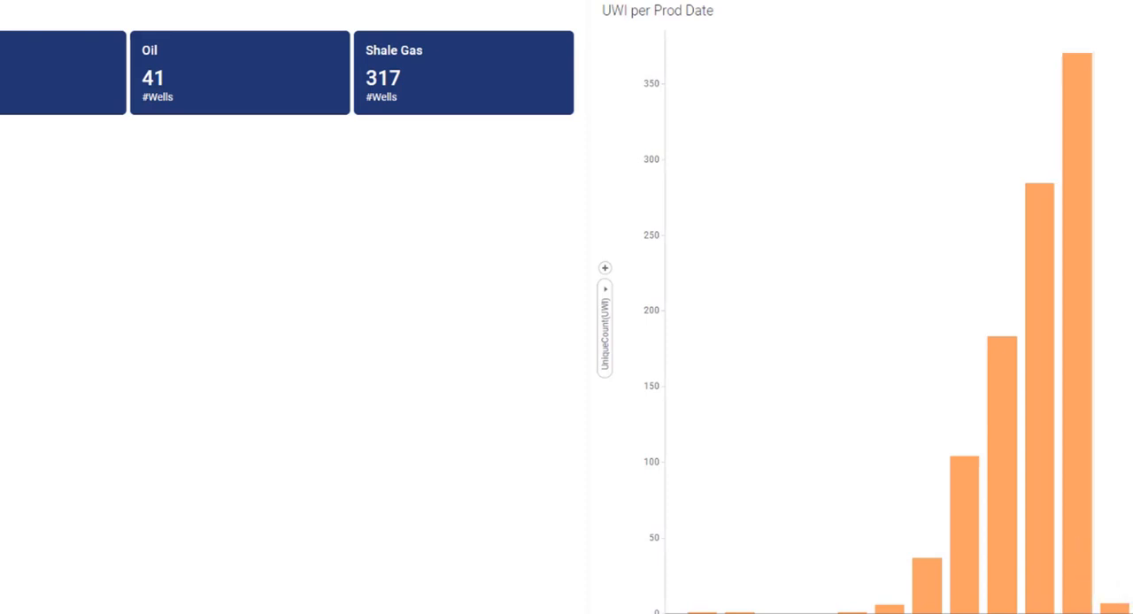
# Mark the very short bar of the last year in the combination chart and delete its marked rows from the data.
pyautogui.click(1116, 610)
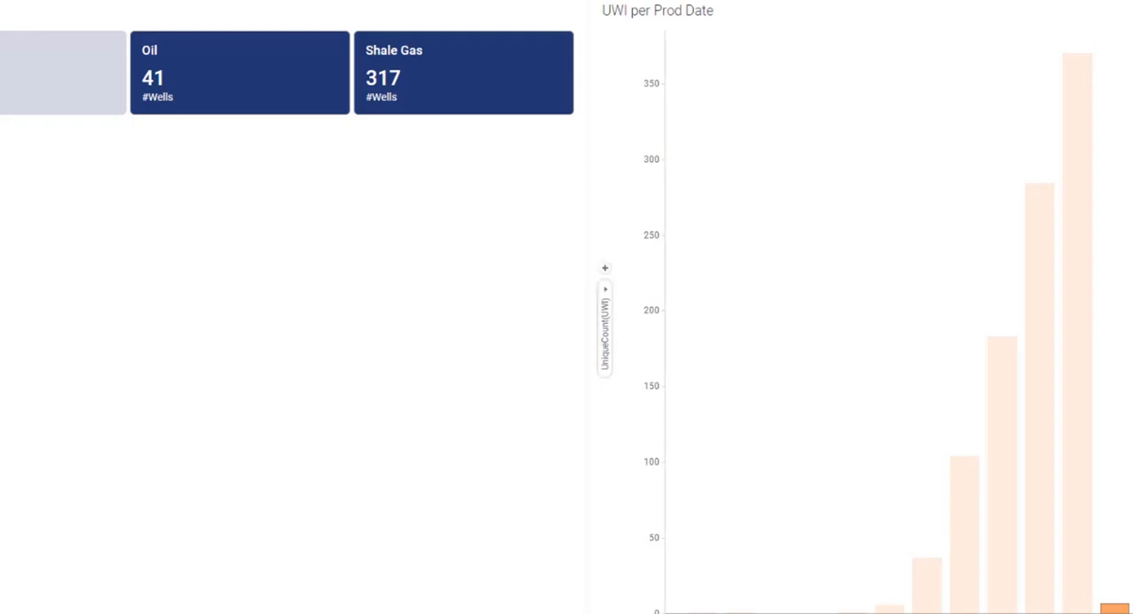
pyautogui.press('Delete')
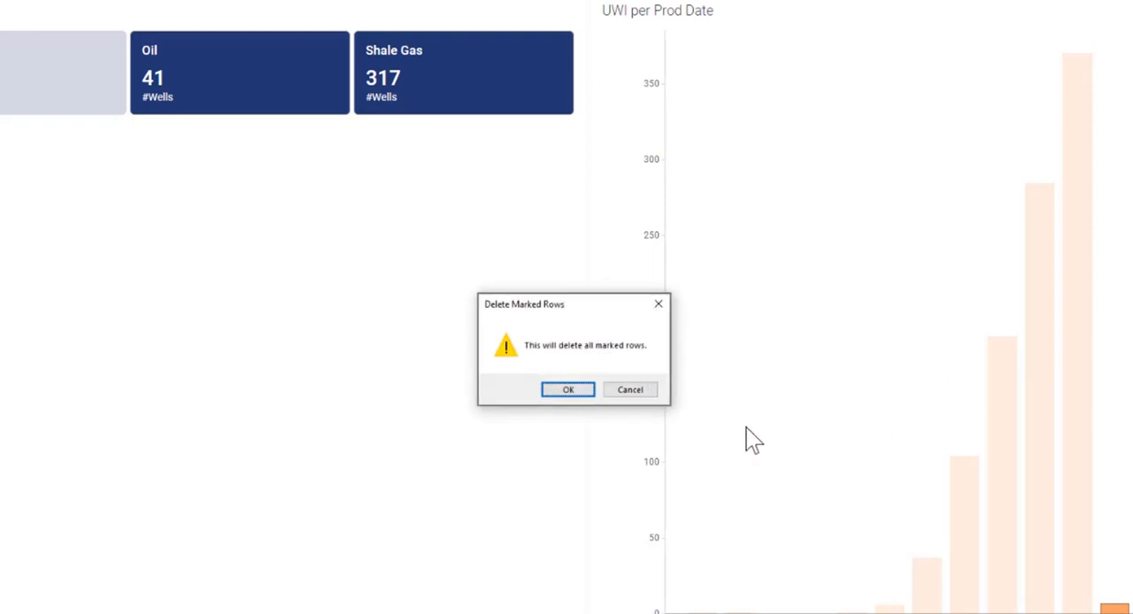
pyautogui.click(571, 390)
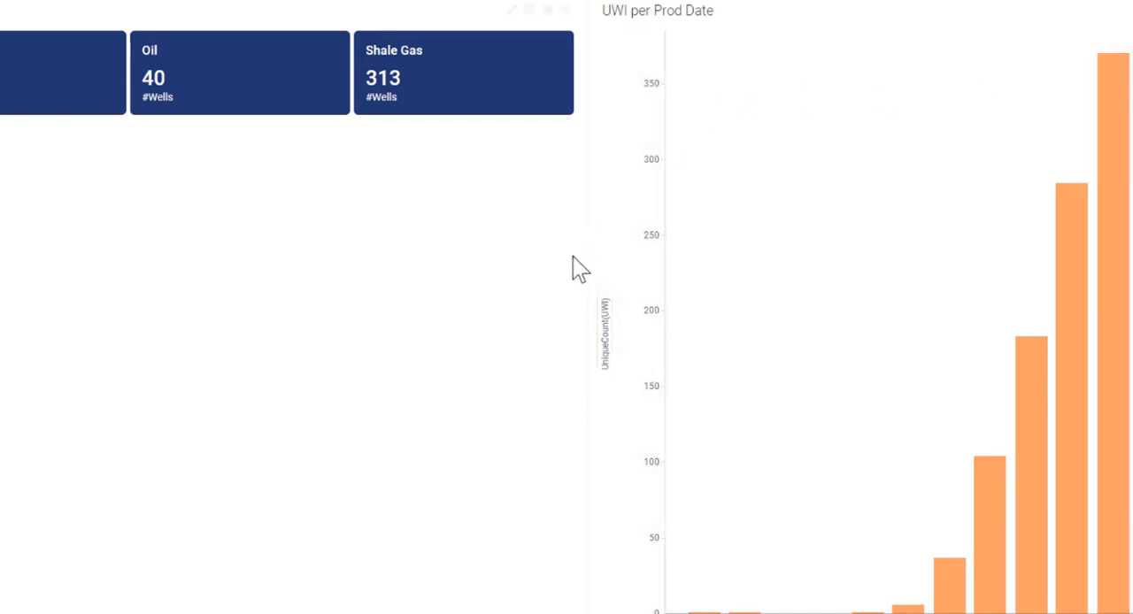
# Add the sums of MonthlyOil(bbl), MonthlyCond(bbl) and MonthlyGas(mcf) to the combination chart's value axis.
pyautogui.click(607, 266)
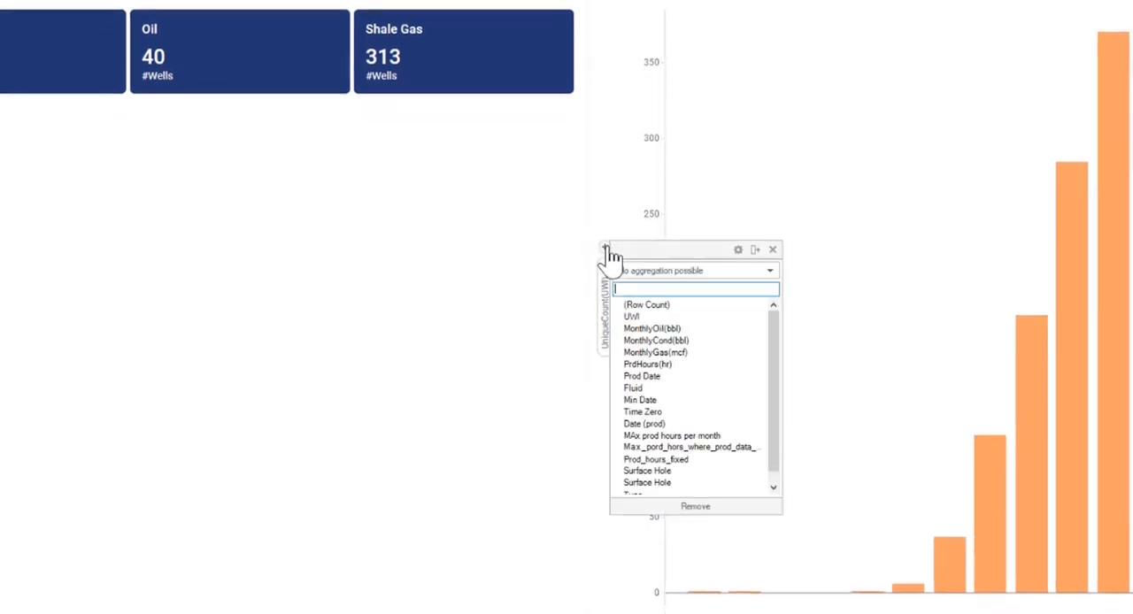
pyautogui.click(641, 329)
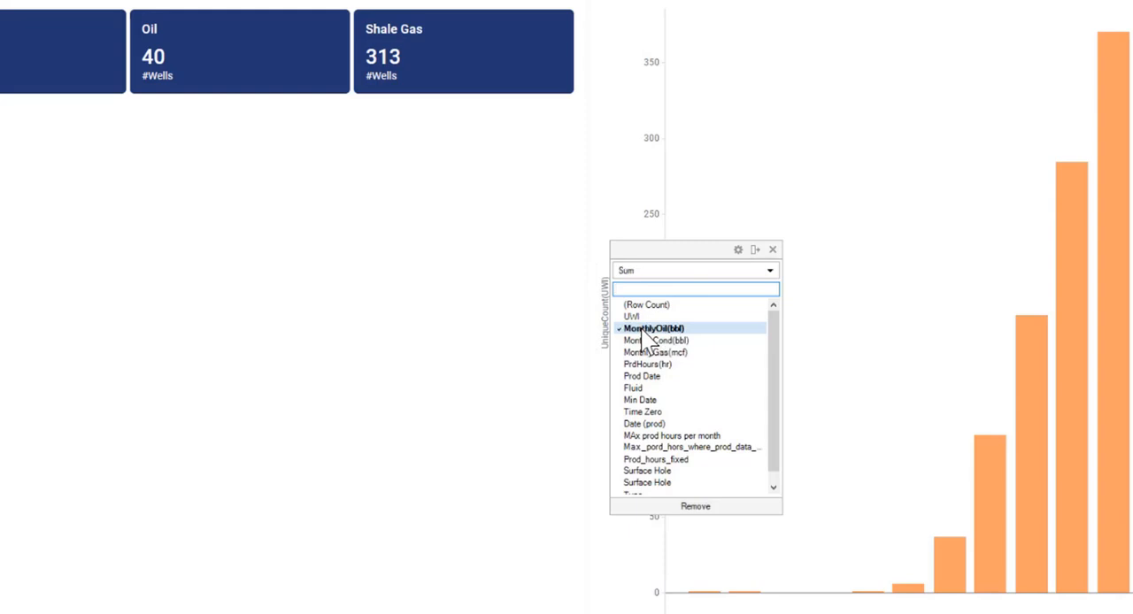
pyautogui.click(773, 249)
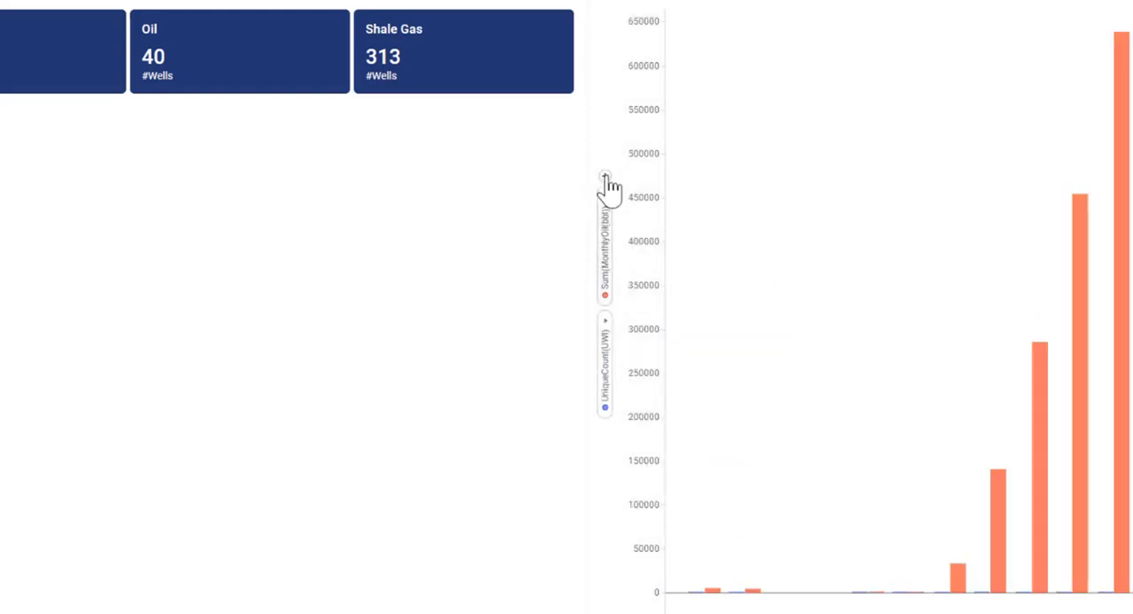
pyautogui.click(610, 185)
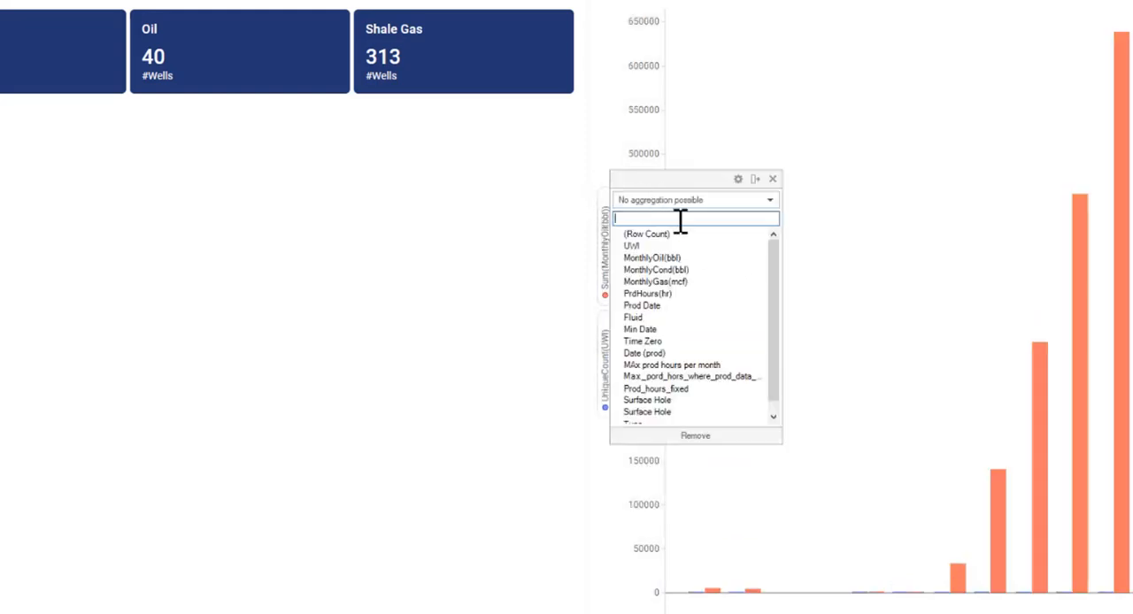
pyautogui.click(689, 271)
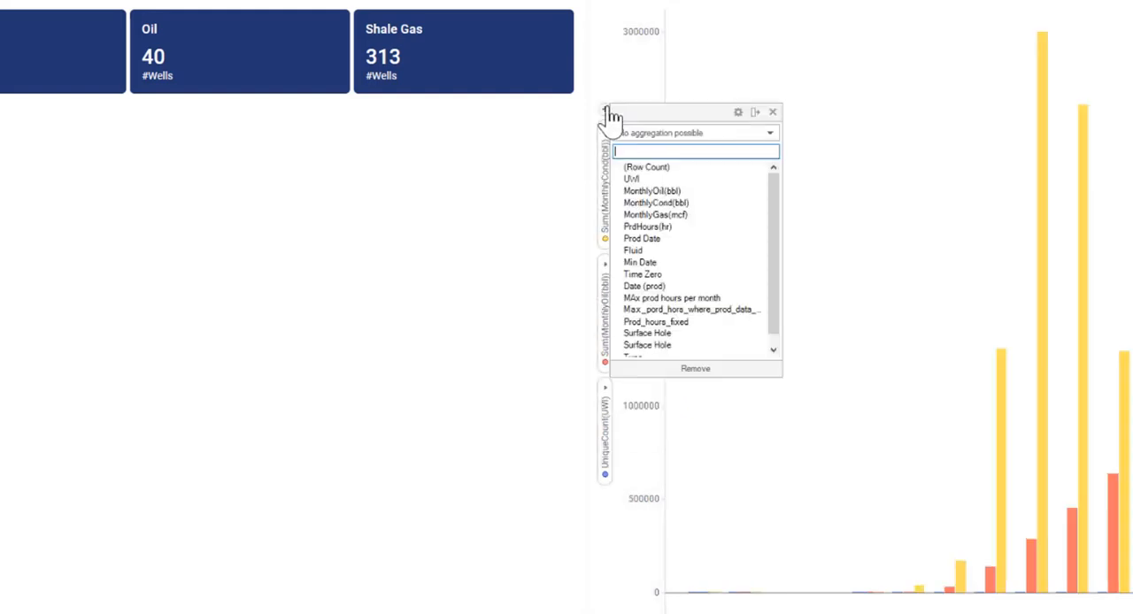
pyautogui.click(605, 110)
pyautogui.click(678, 214)
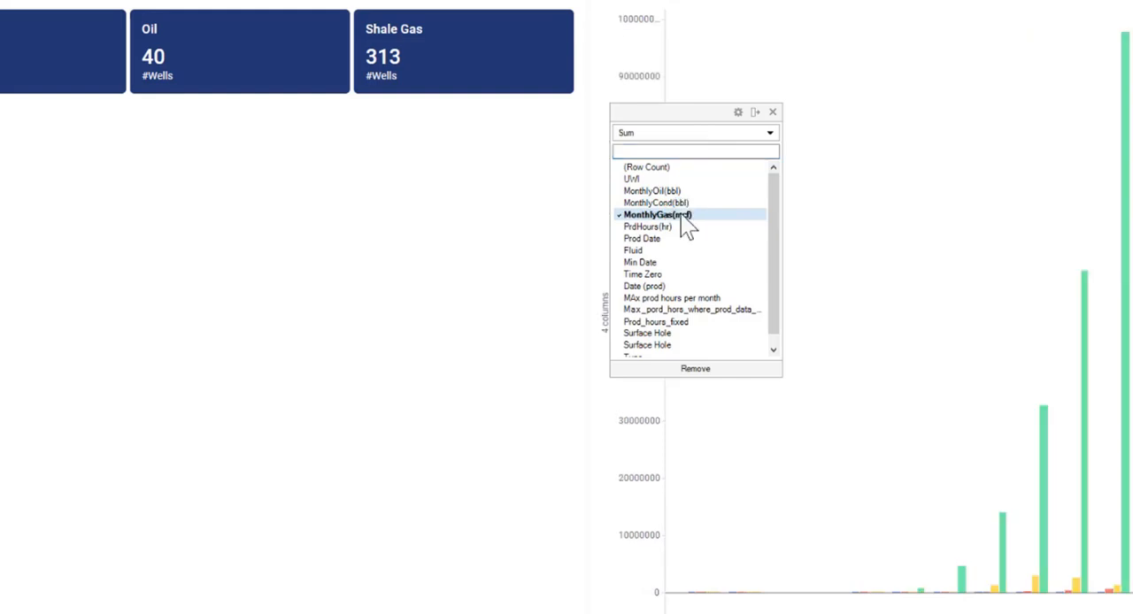
pyautogui.click(773, 112)
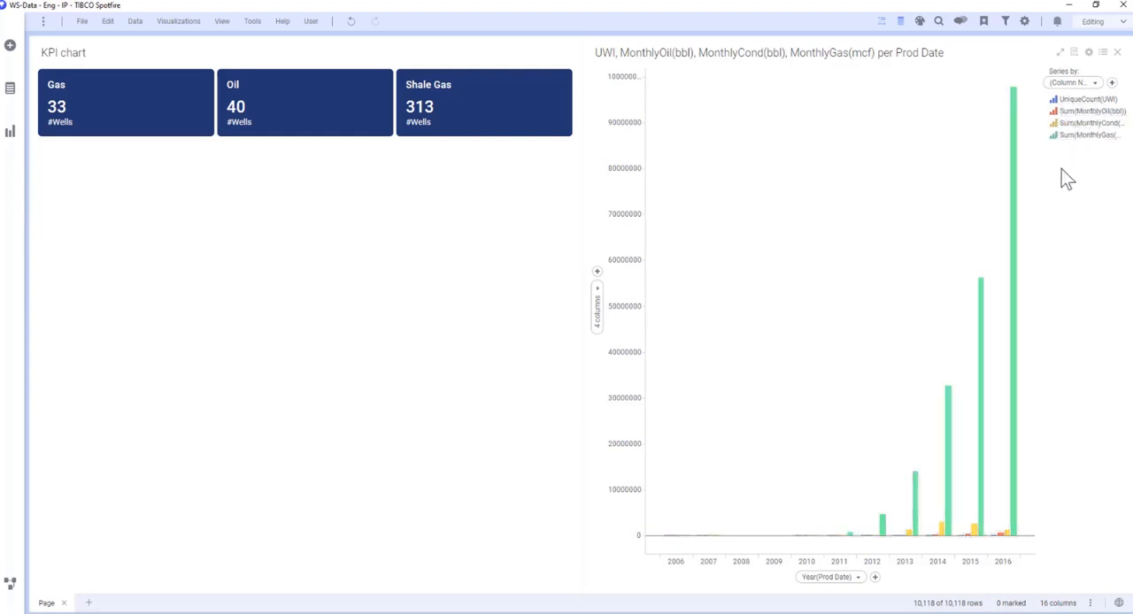
# Color the UniqueCount(UWI) series dark blue and show the MonthlyOil and MonthlyCond series as lines.
pyautogui.click(1055, 101)
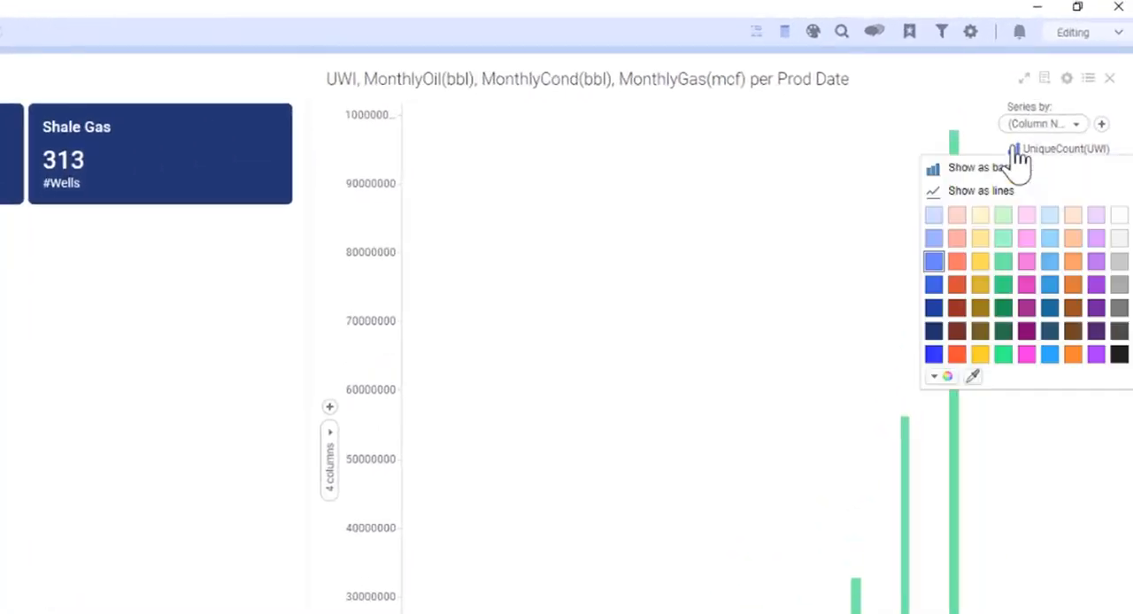
pyautogui.click(935, 332)
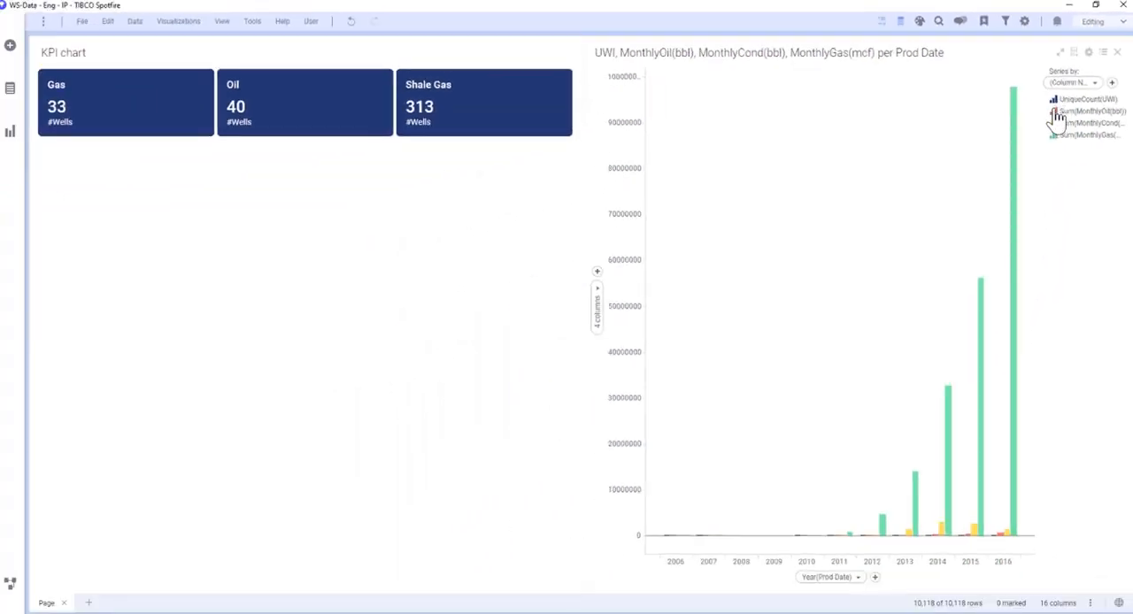
pyautogui.click(1054, 113)
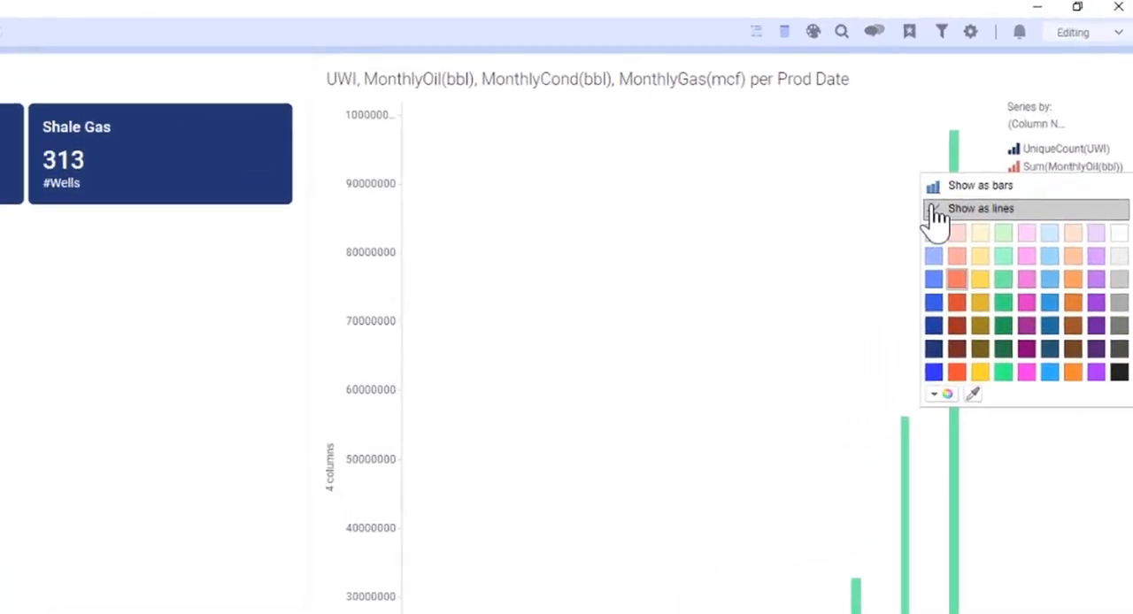
pyautogui.click(935, 211)
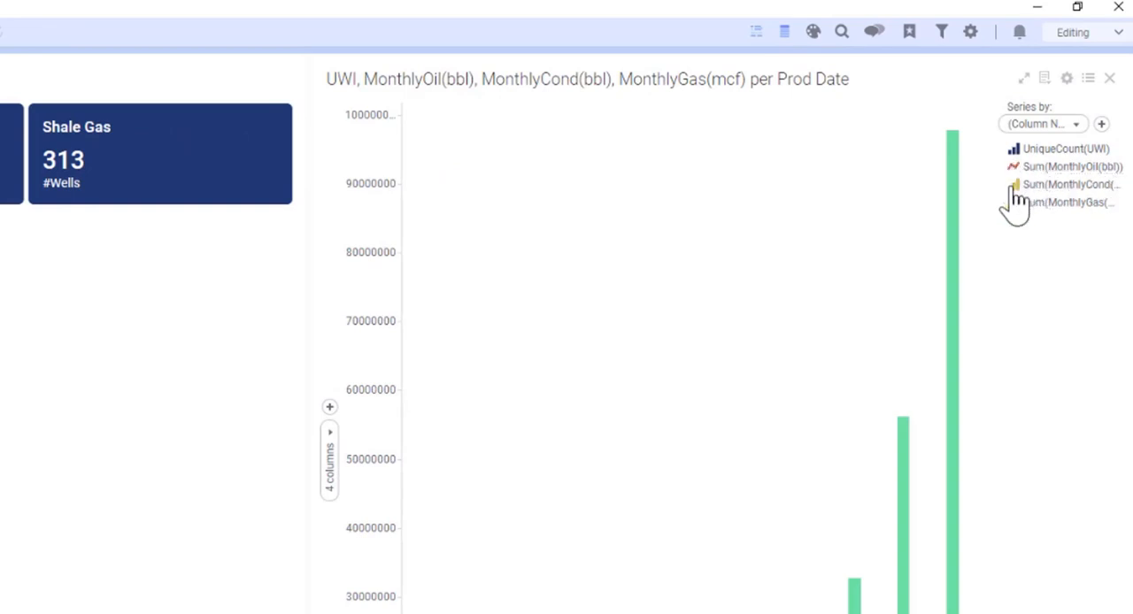
pyautogui.click(1016, 189)
pyautogui.click(940, 226)
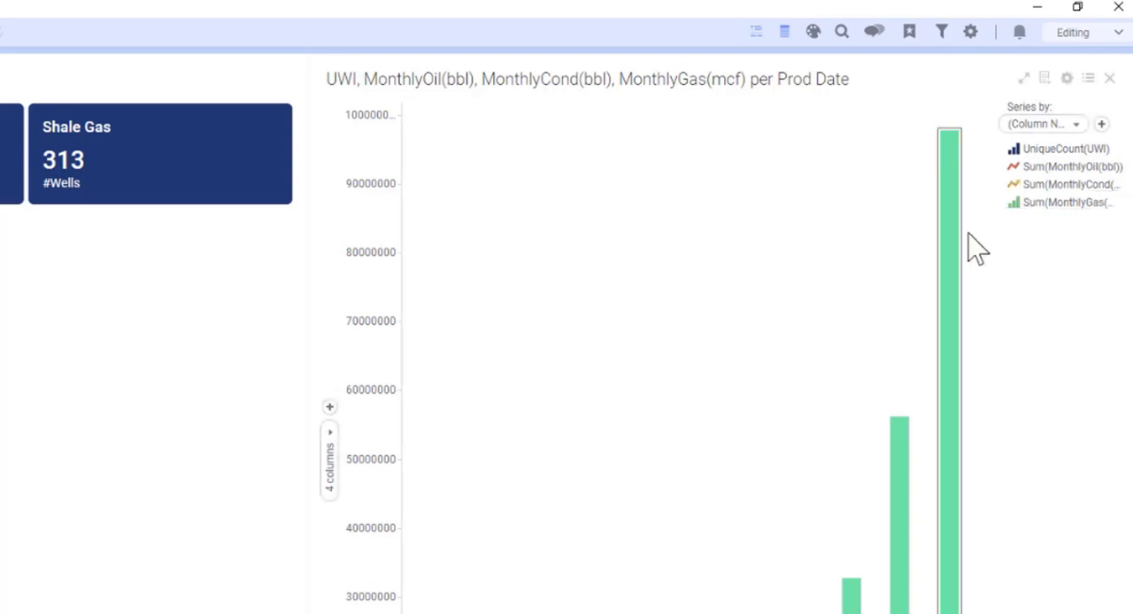
# Show the MonthlyGas series as a line and color it dark green.
pyautogui.click(1013, 204)
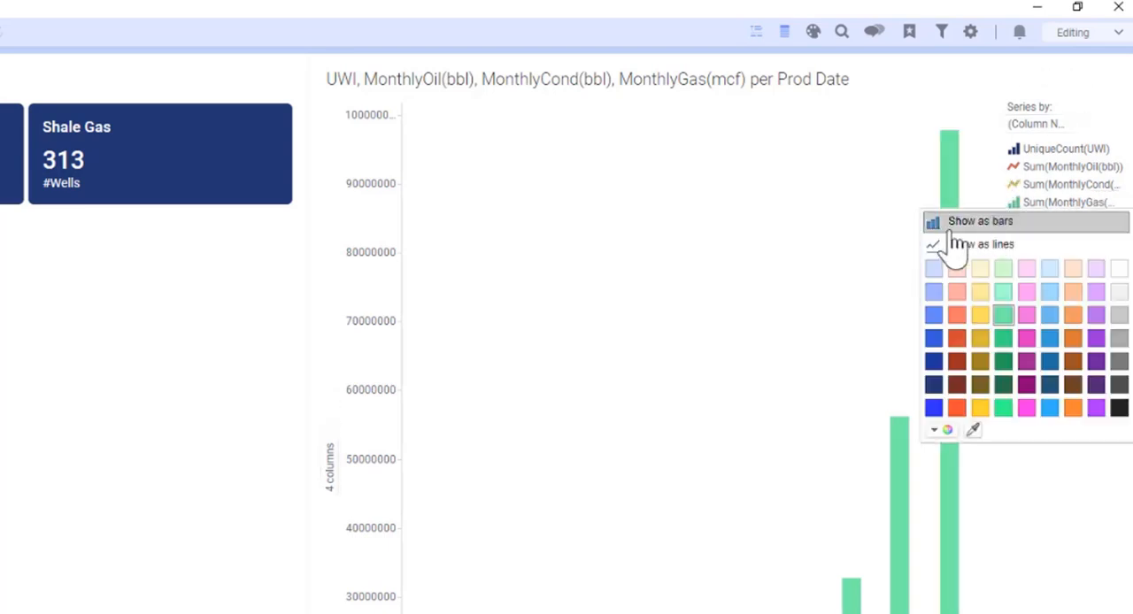
pyautogui.click(941, 246)
pyautogui.click(1013, 204)
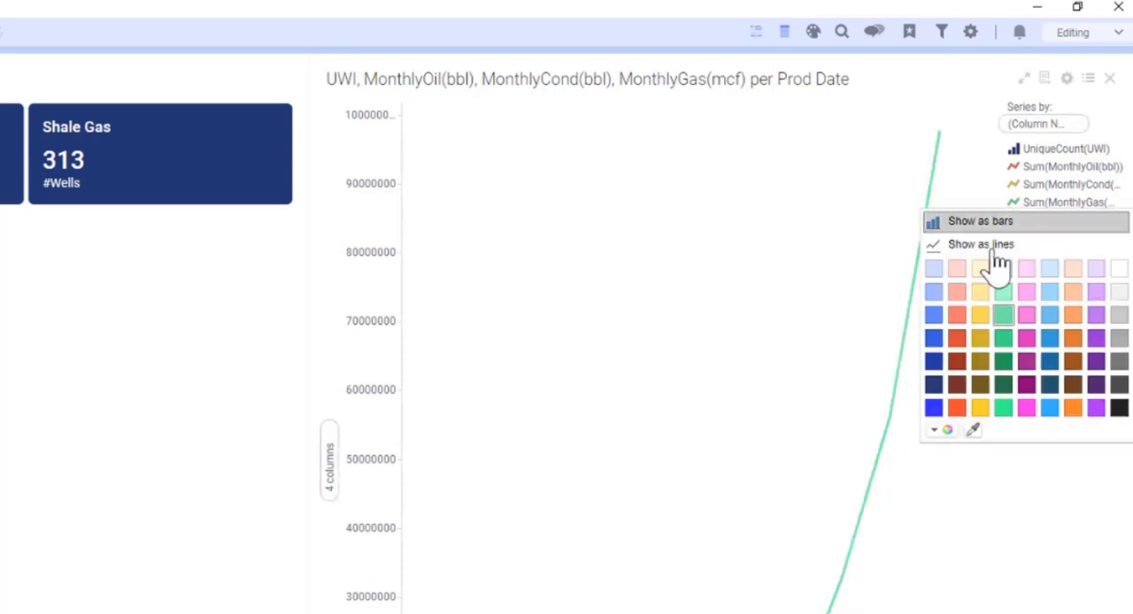
pyautogui.click(1007, 390)
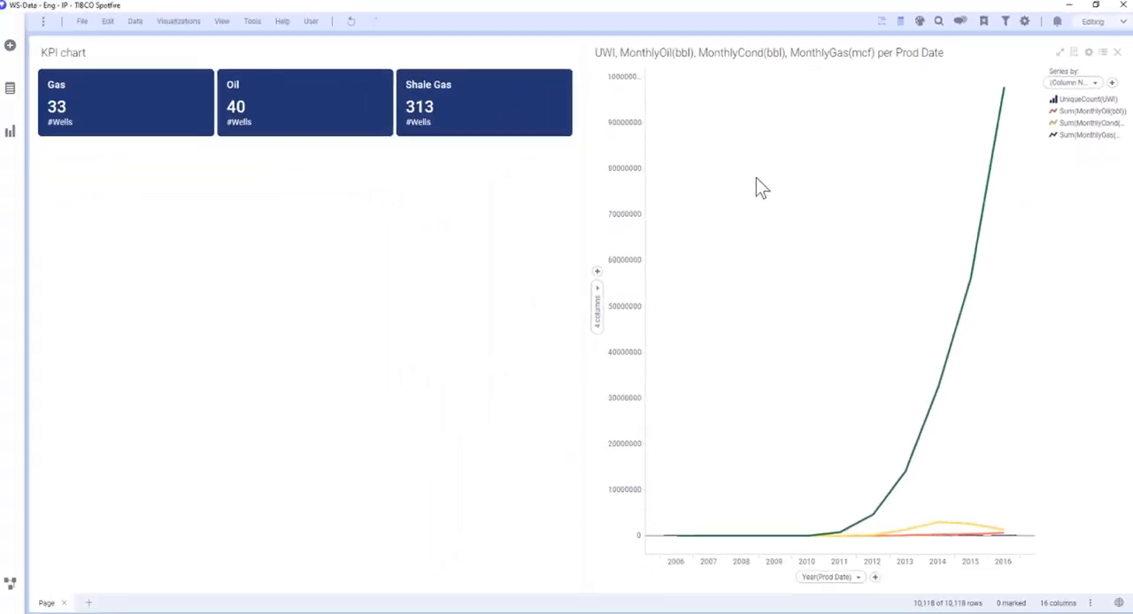
# In the combination chart's properties, show gridlines for both the X-axis and the Y-axis.
pyautogui.rightClick(759, 186)
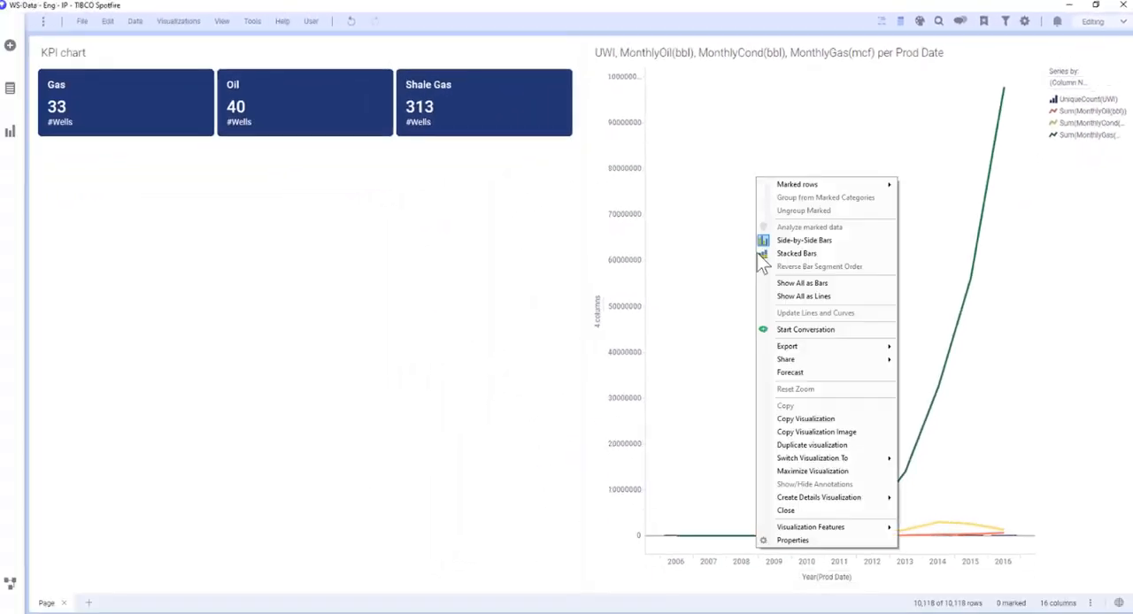
pyautogui.click(801, 540)
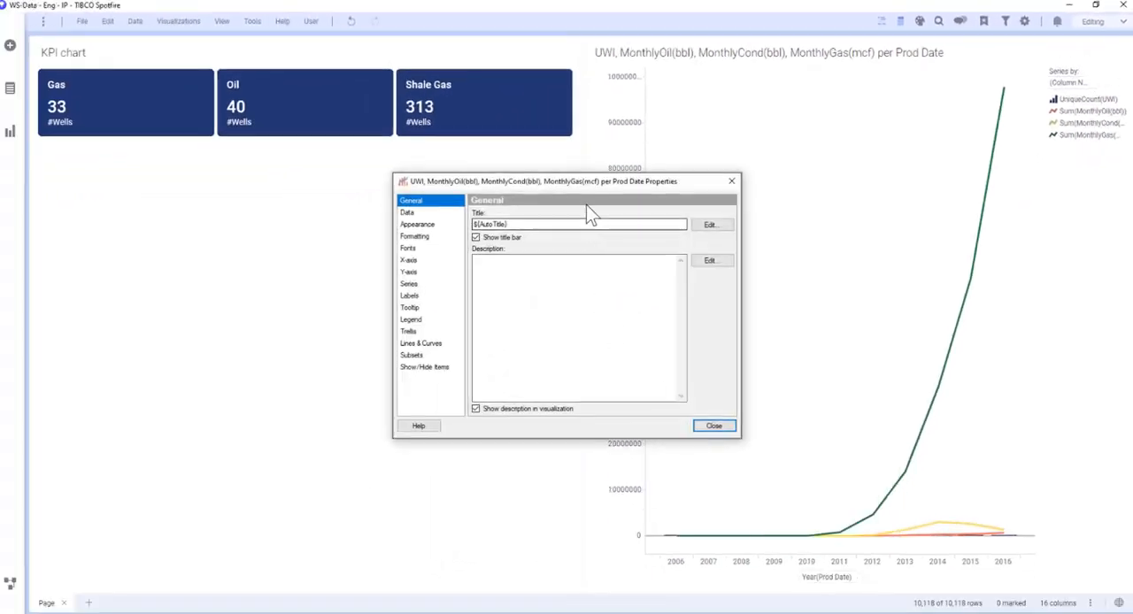
pyautogui.moveTo(450, 184); pyautogui.dragTo(715, 107)
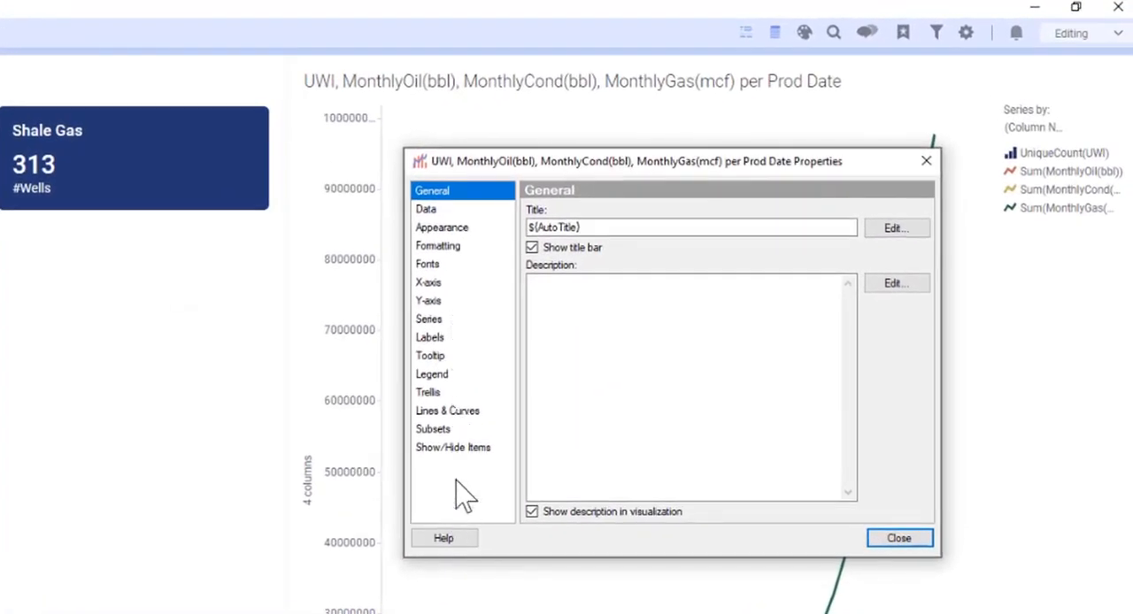
pyautogui.click(442, 284)
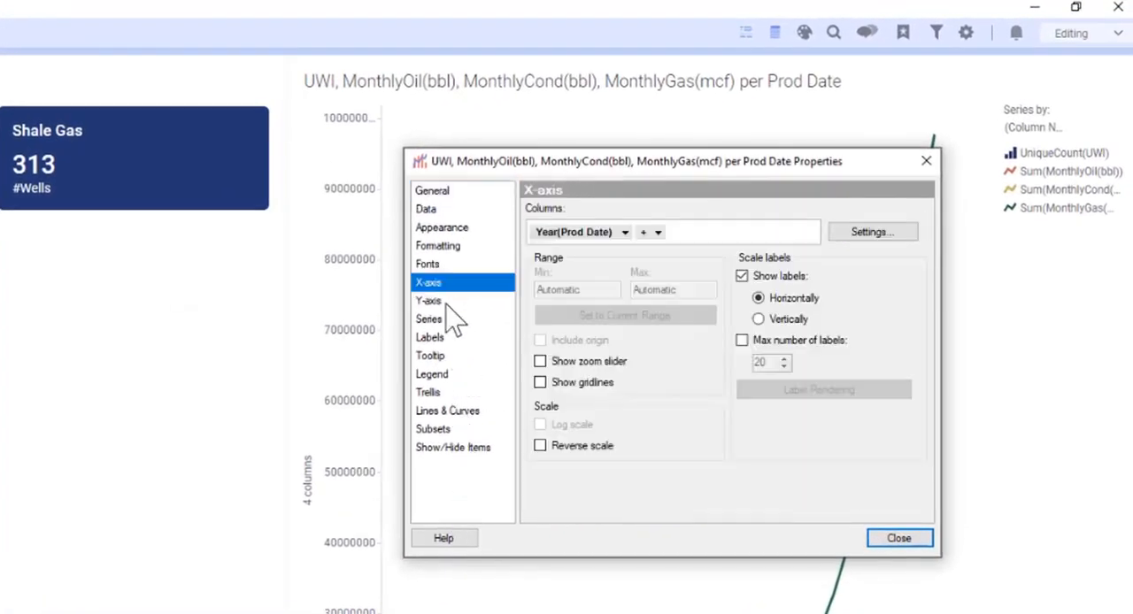
pyautogui.click(541, 383)
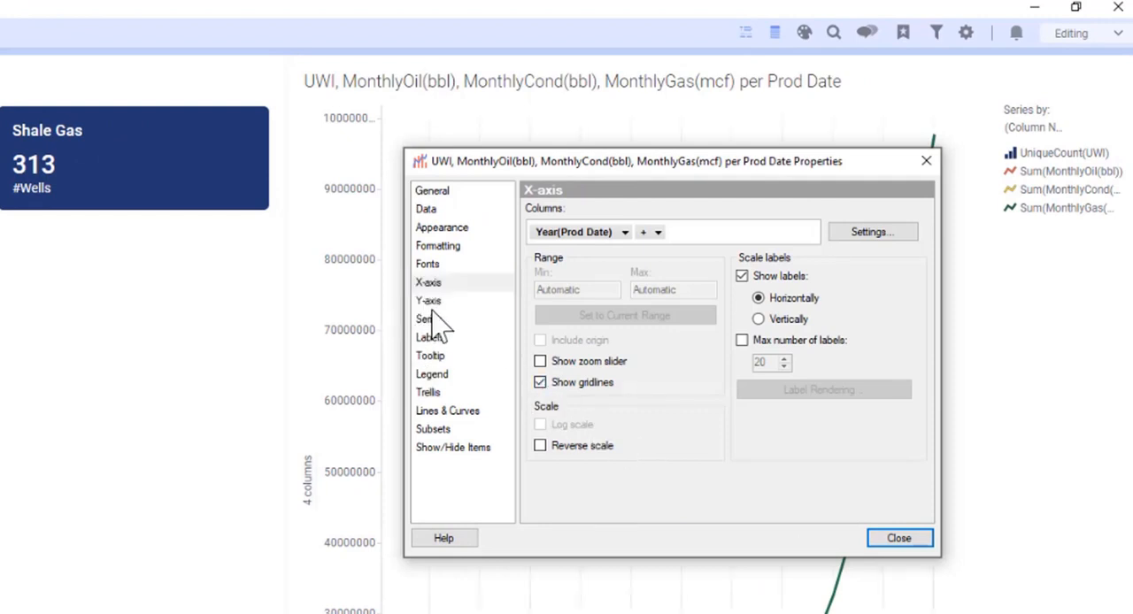
pyautogui.click(428, 301)
pyautogui.click(539, 426)
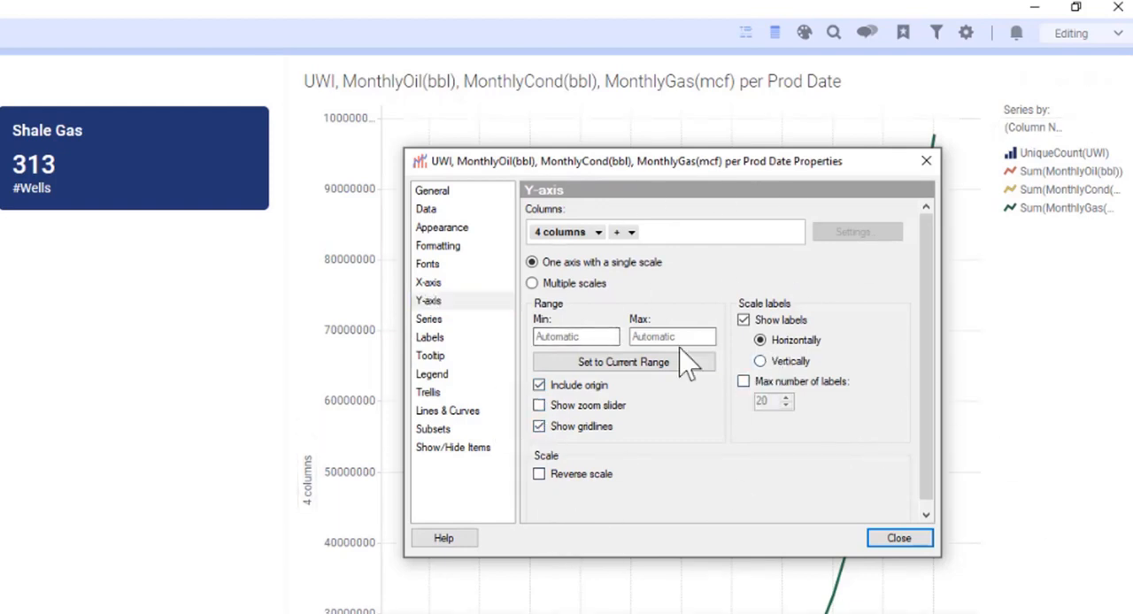
# Format the Y-axis values as Number with 0 decimals and the Standard short number format, and move the dialog off the chart.
pyautogui.click(447, 248)
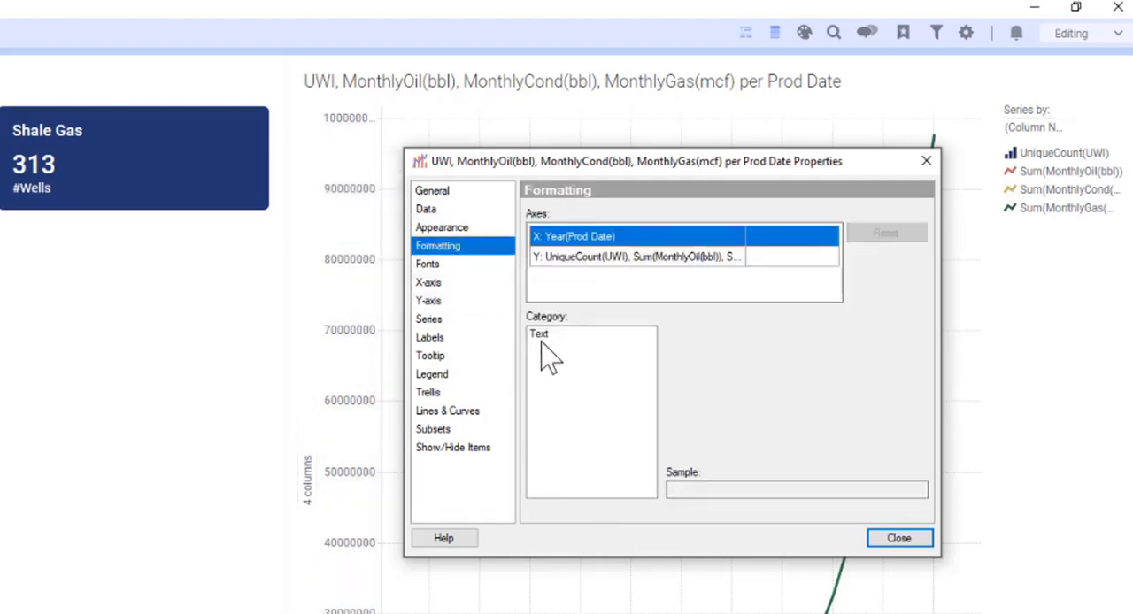
pyautogui.click(602, 258)
pyautogui.click(547, 382)
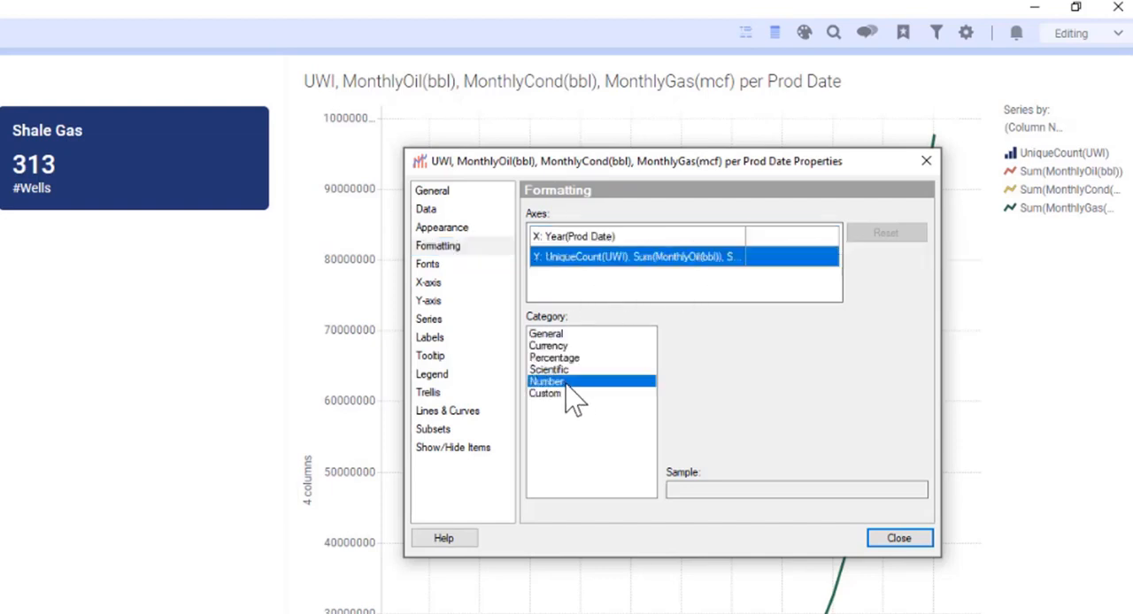
pyautogui.click(699, 335)
pyautogui.click(695, 365)
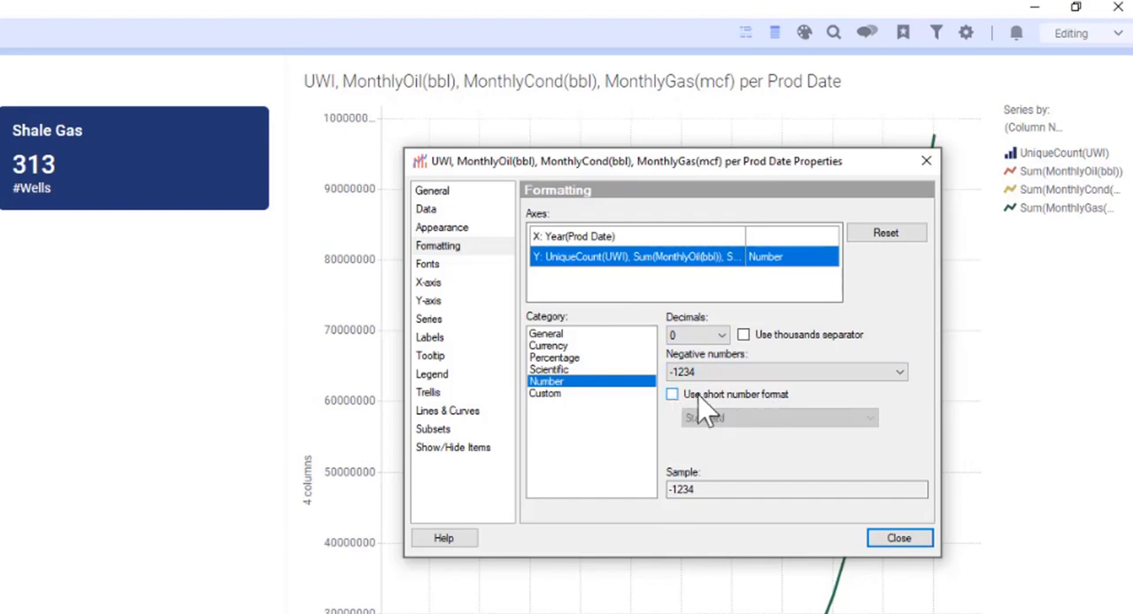
pyautogui.click(673, 394)
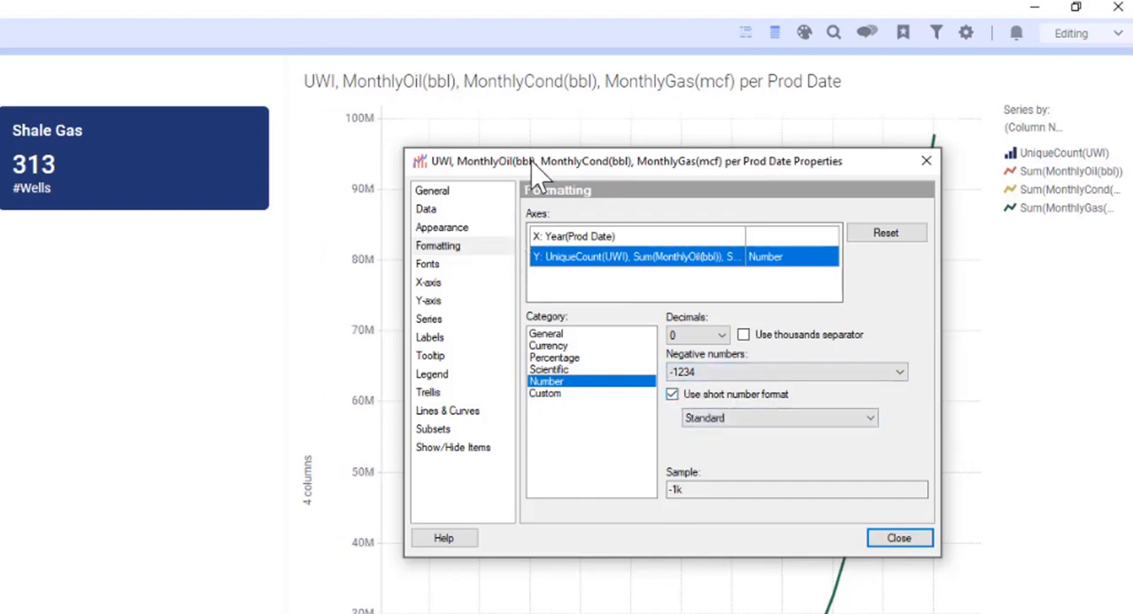
pyautogui.moveTo(540, 162); pyautogui.dragTo(0, 302)
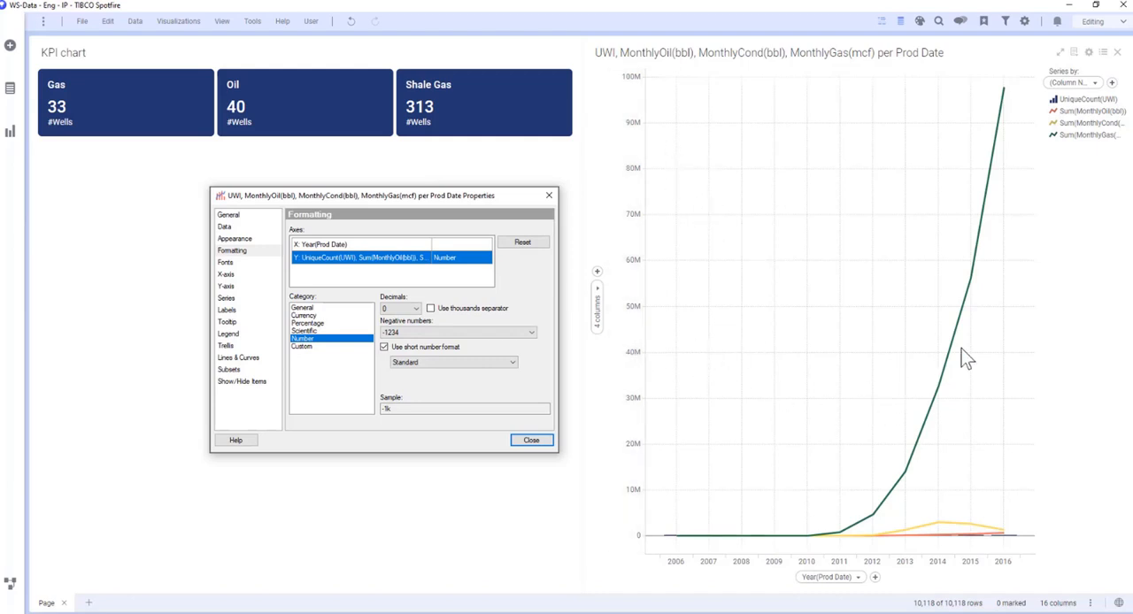
# Switch the Y-axis to multiple scales and enlarge the properties dialog to show all individual scale settings.
pyautogui.click(228, 287)
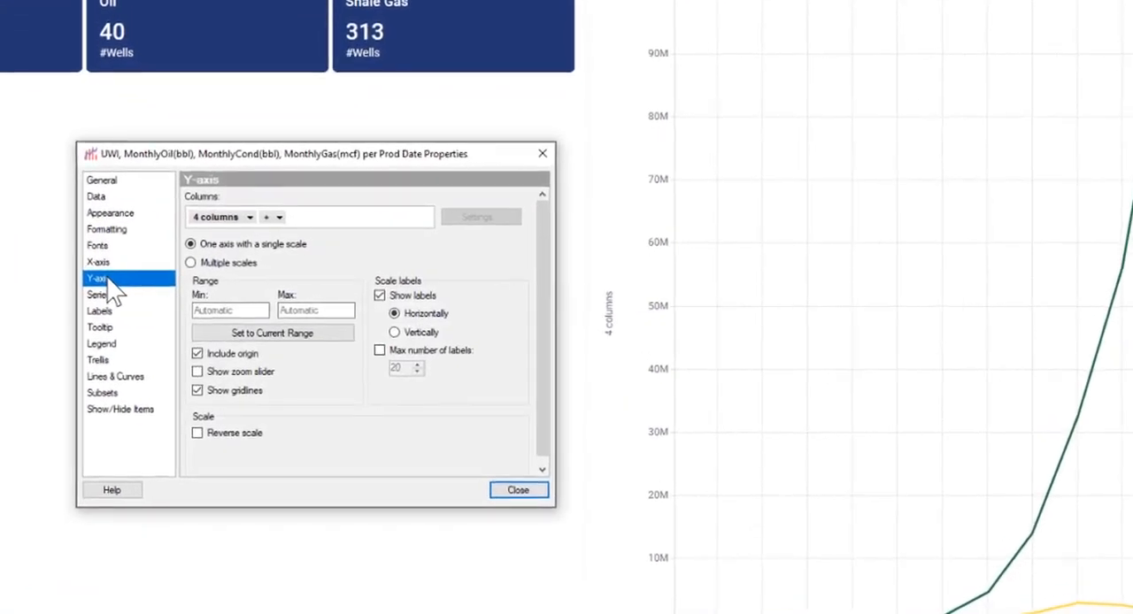
pyautogui.click(191, 263)
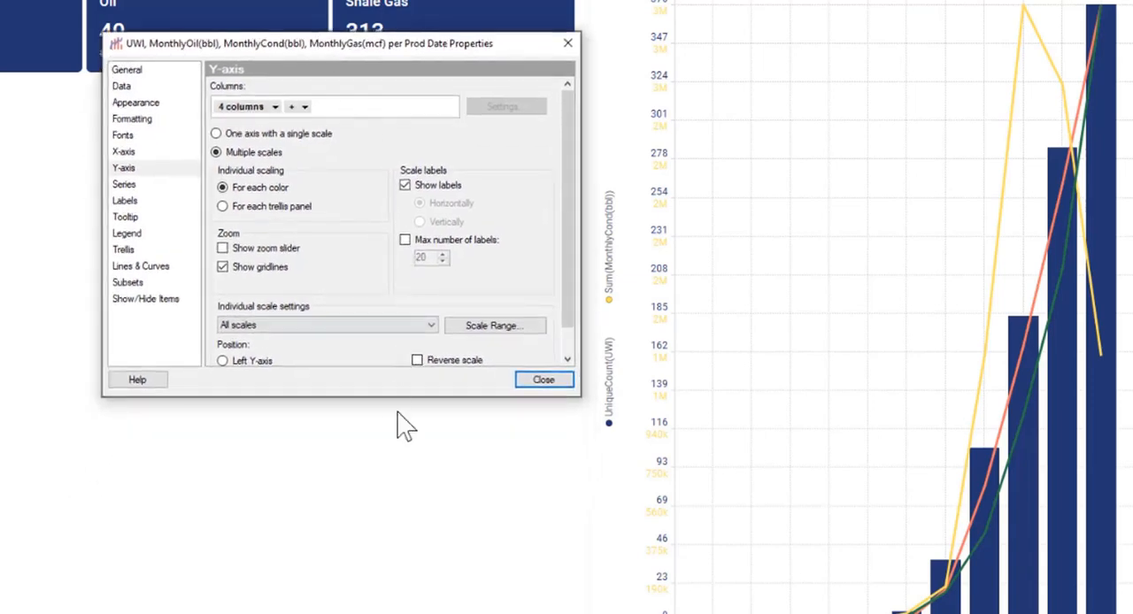
pyautogui.moveTo(399, 398); pyautogui.dragTo(398, 564)
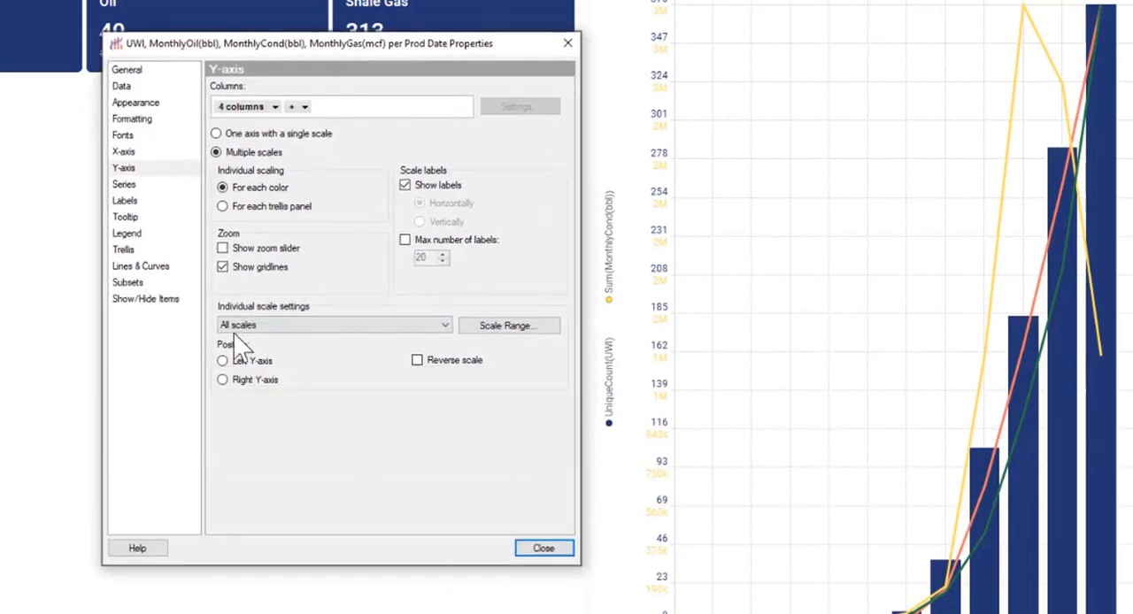
# Assign the UniqueCount(UWI) scale to the left Y-axis and the MonthlyOil, MonthlyCond and MonthlyGas scales to the right Y-axis, and close the properties.
pyautogui.click(289, 326)
pyautogui.click(284, 351)
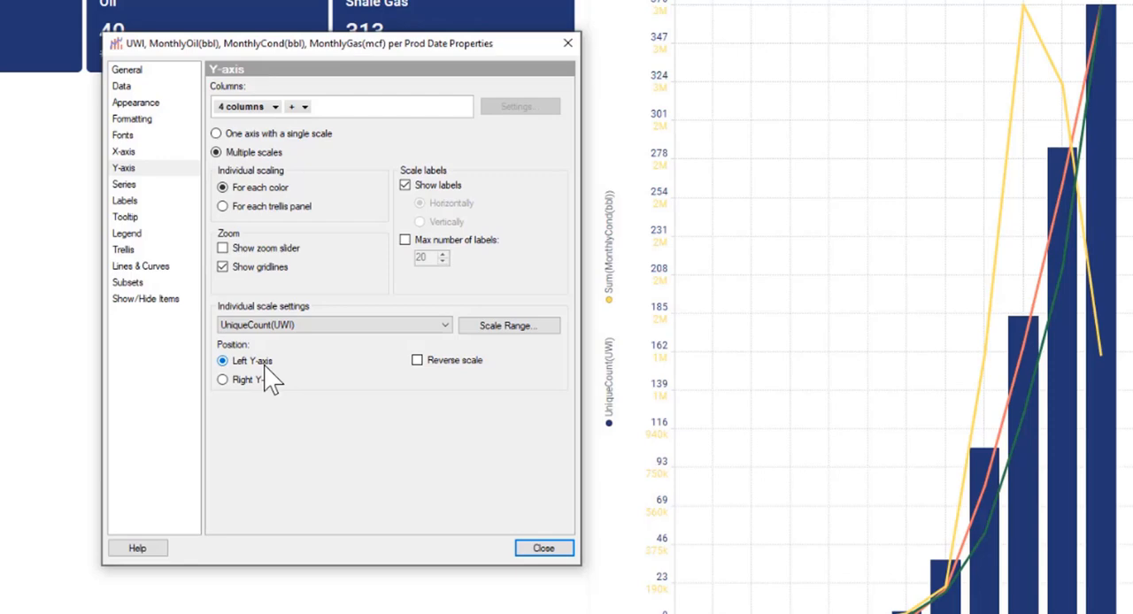
pyautogui.click(343, 326)
pyautogui.click(305, 349)
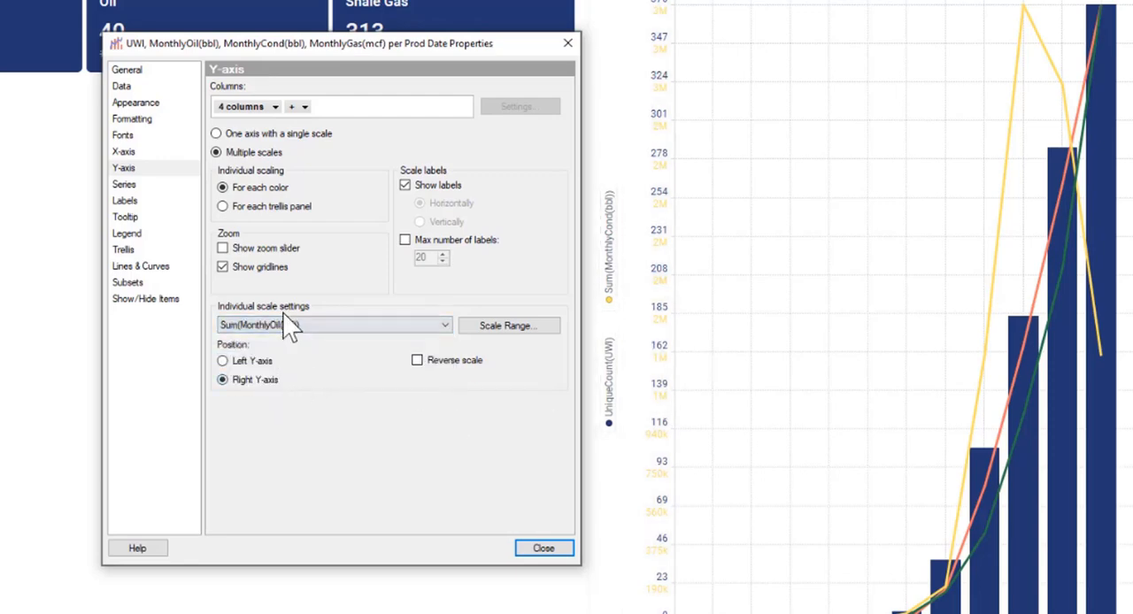
pyautogui.click(286, 327)
pyautogui.click(270, 370)
pyautogui.click(225, 380)
pyautogui.click(276, 326)
pyautogui.click(287, 382)
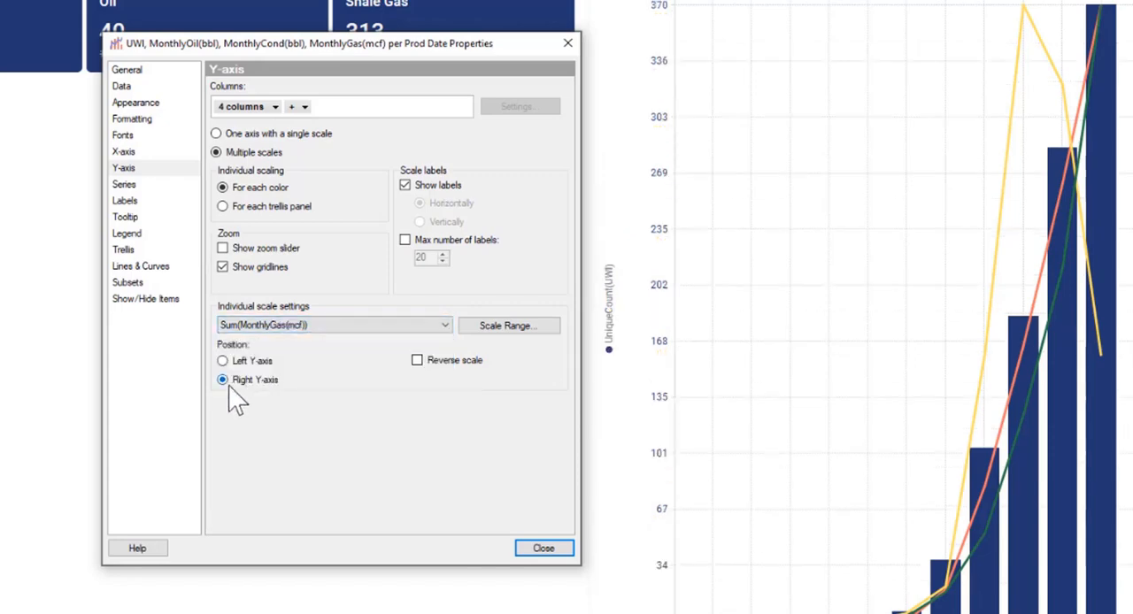
pyautogui.click(556, 549)
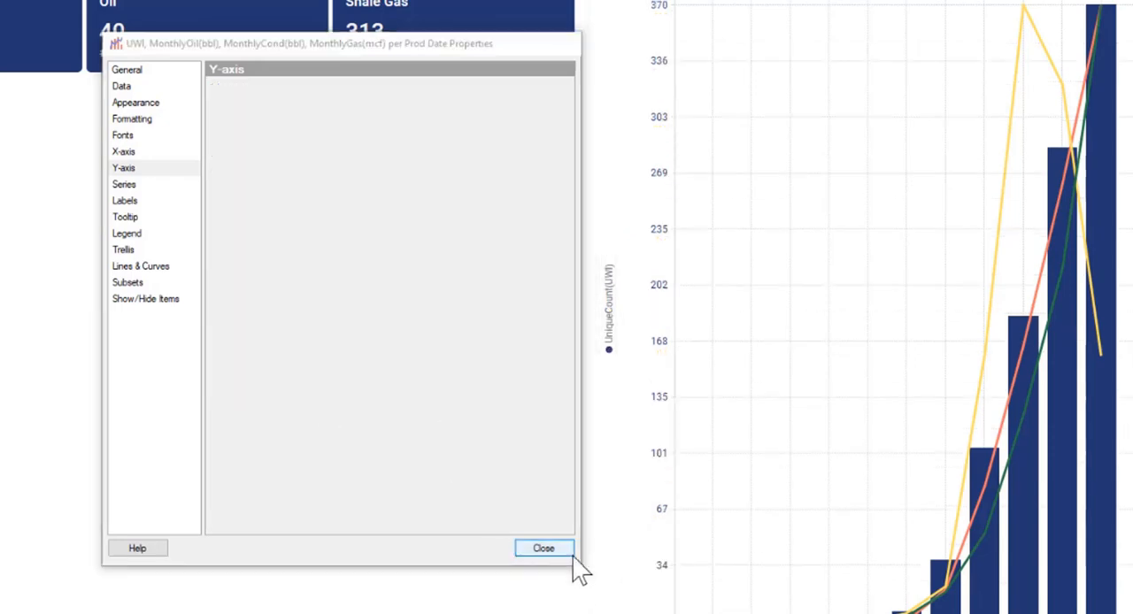
# Change the MonthlyCond series line to a darker golden yellow.
pyautogui.click(1054, 123)
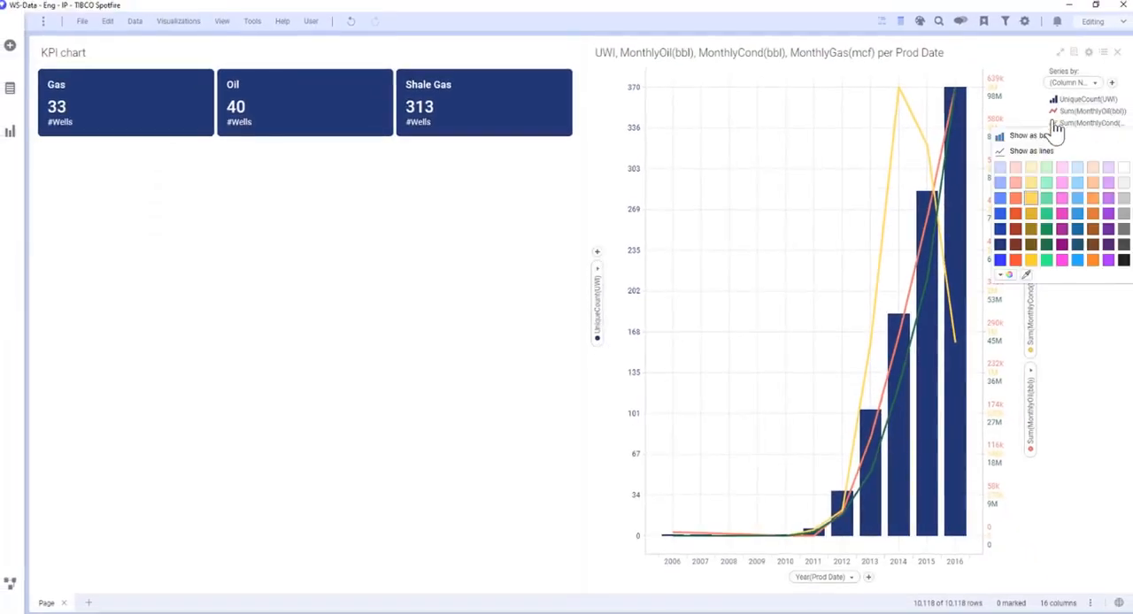
pyautogui.click(1031, 228)
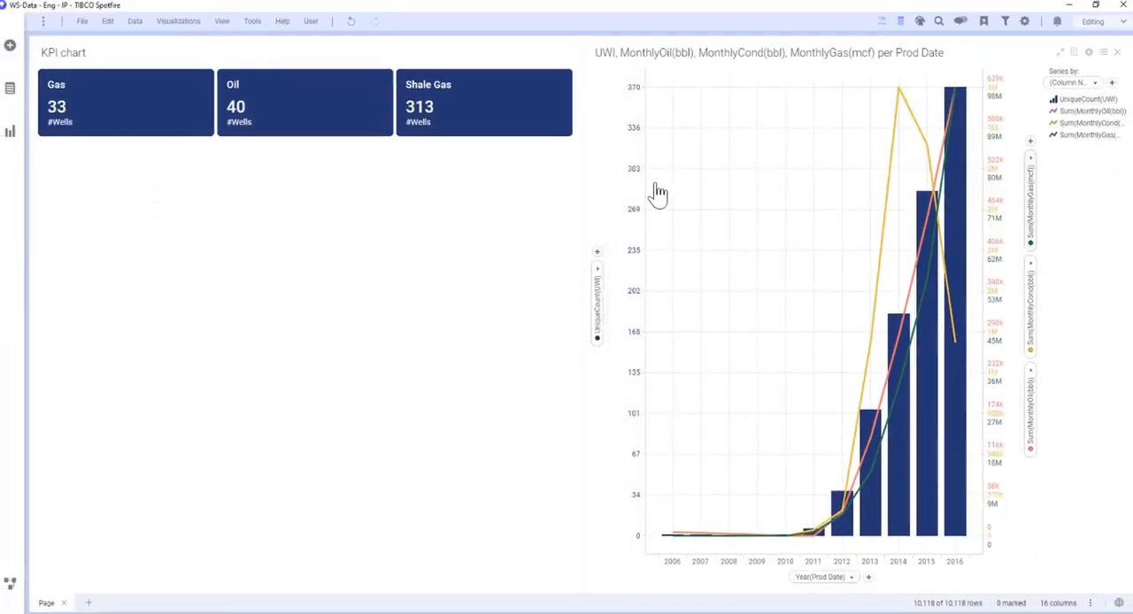